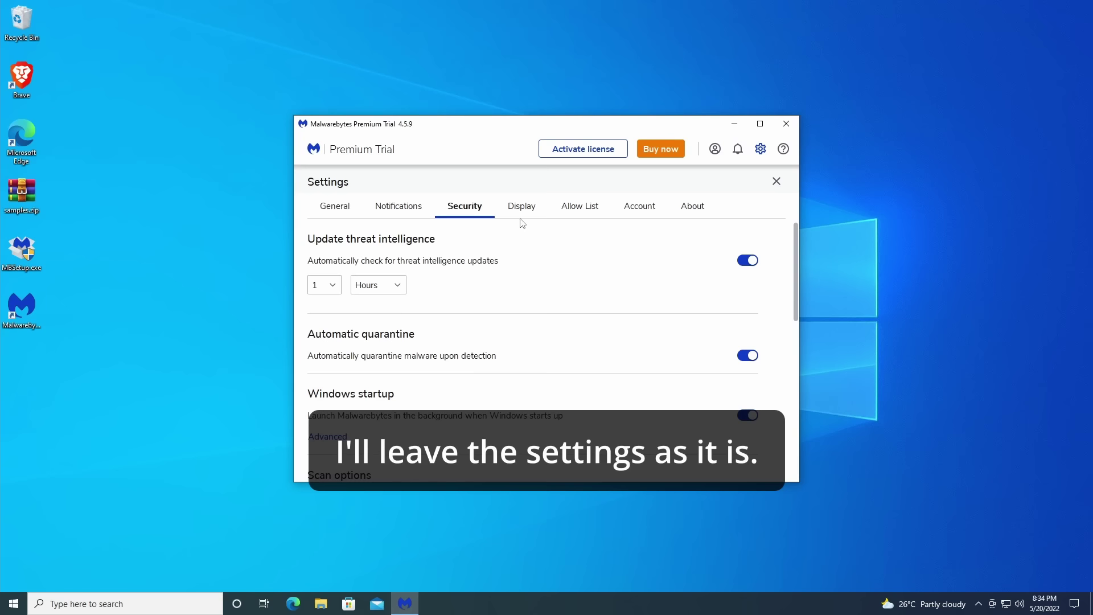
Switch the Malwarebytes display theme to Dark
left_click(523, 221)
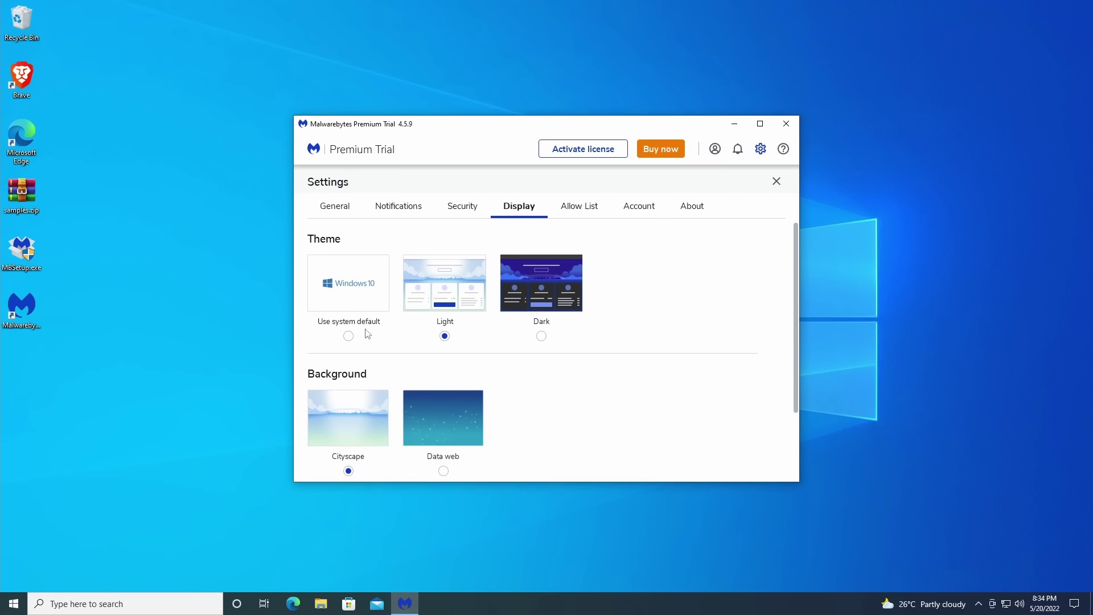
left_click(542, 336)
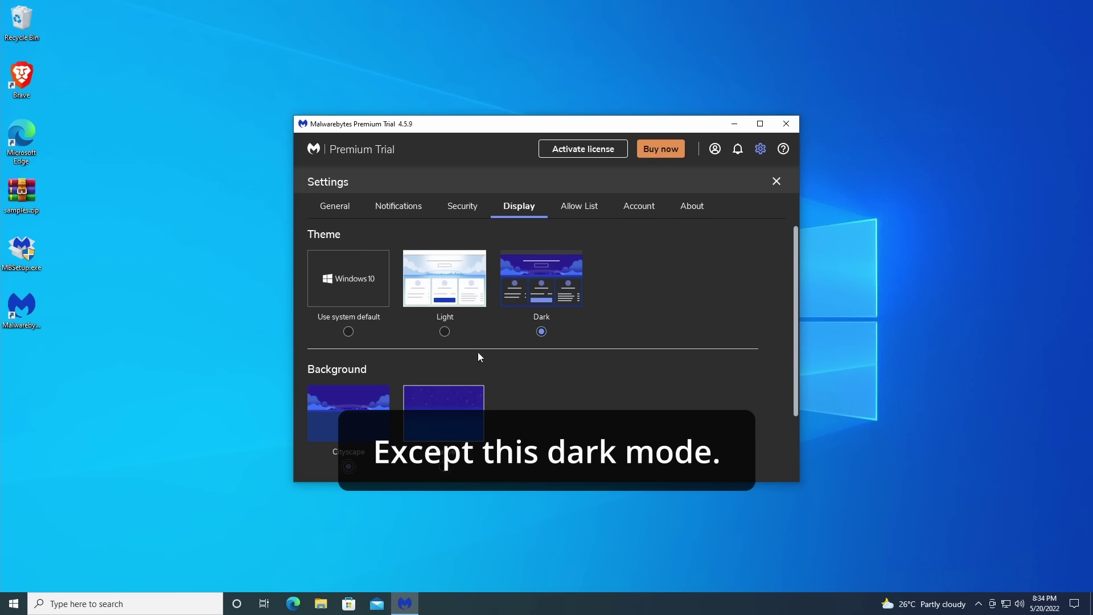
Review the allow list, account, version information, notification and general settings, and close the settings
left_click(565, 209)
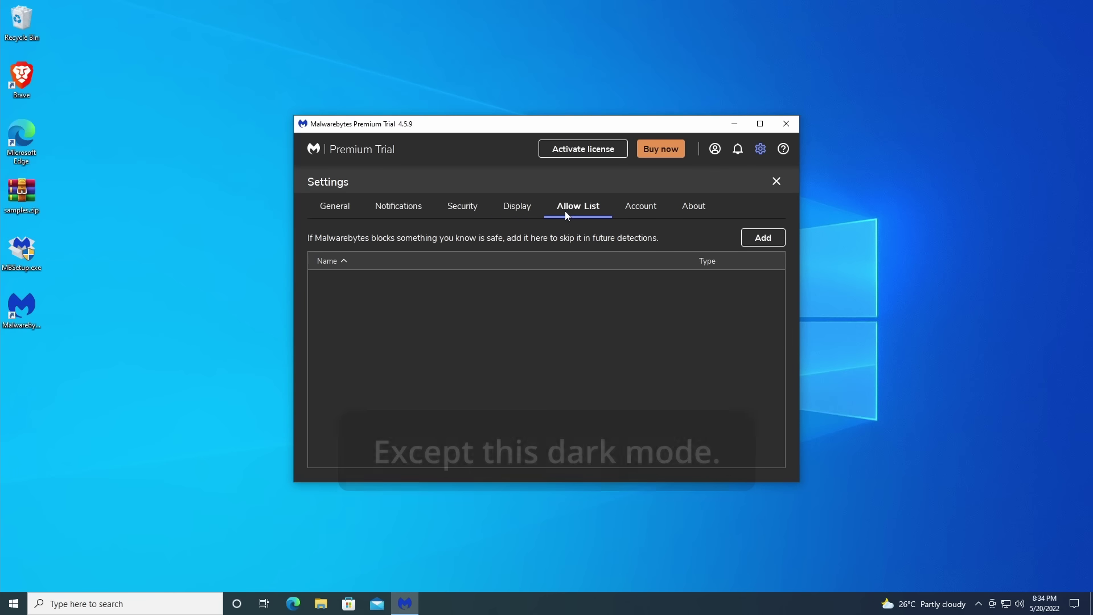
left_click(646, 212)
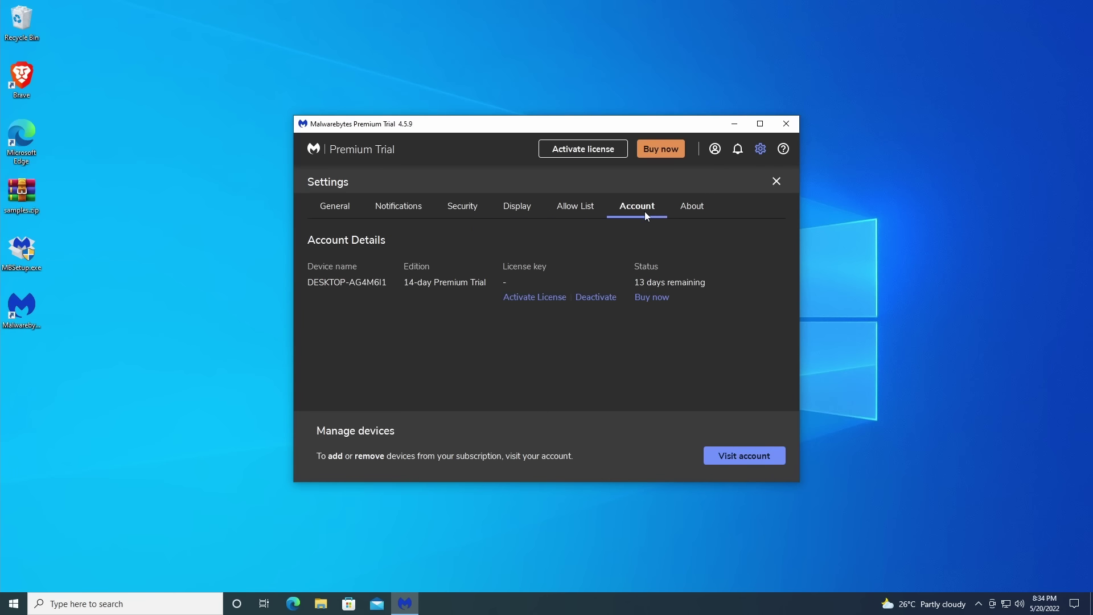
left_click(697, 208)
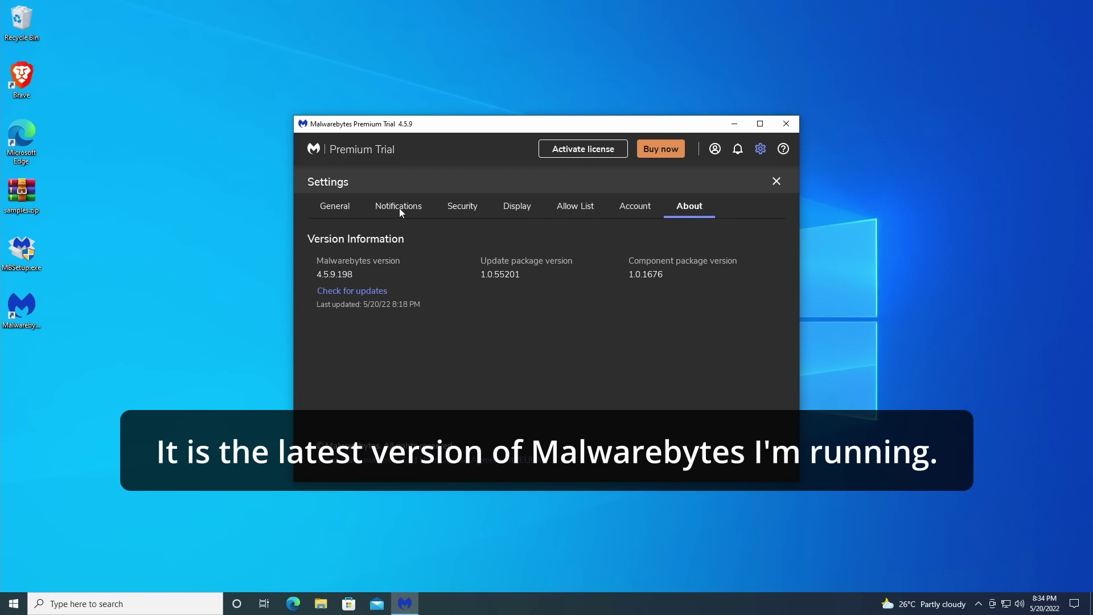
left_click(400, 209)
left_click(336, 206)
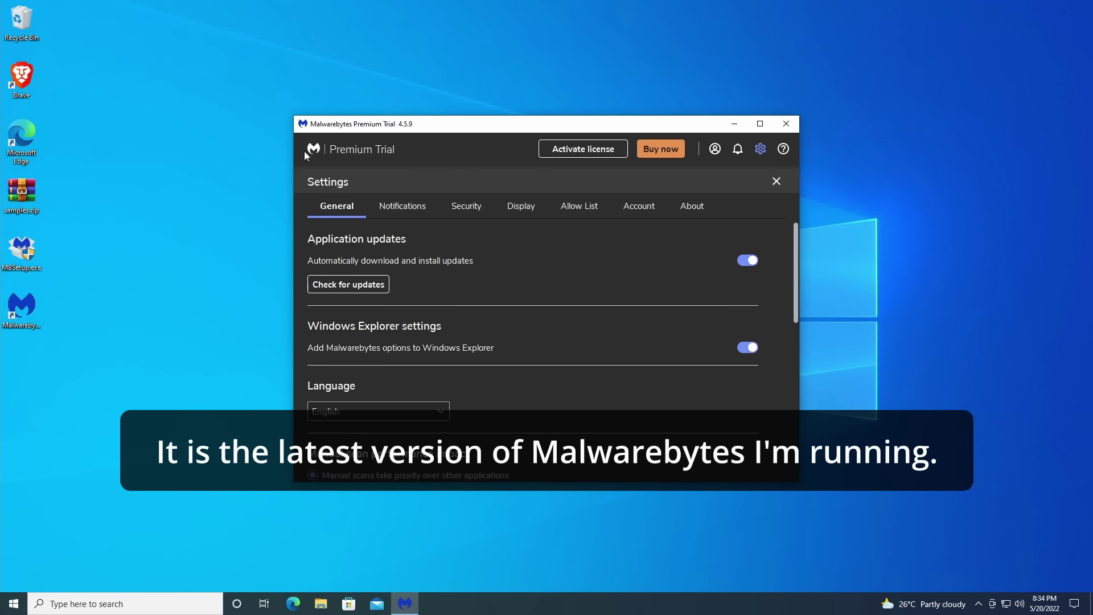
left_click(765, 148)
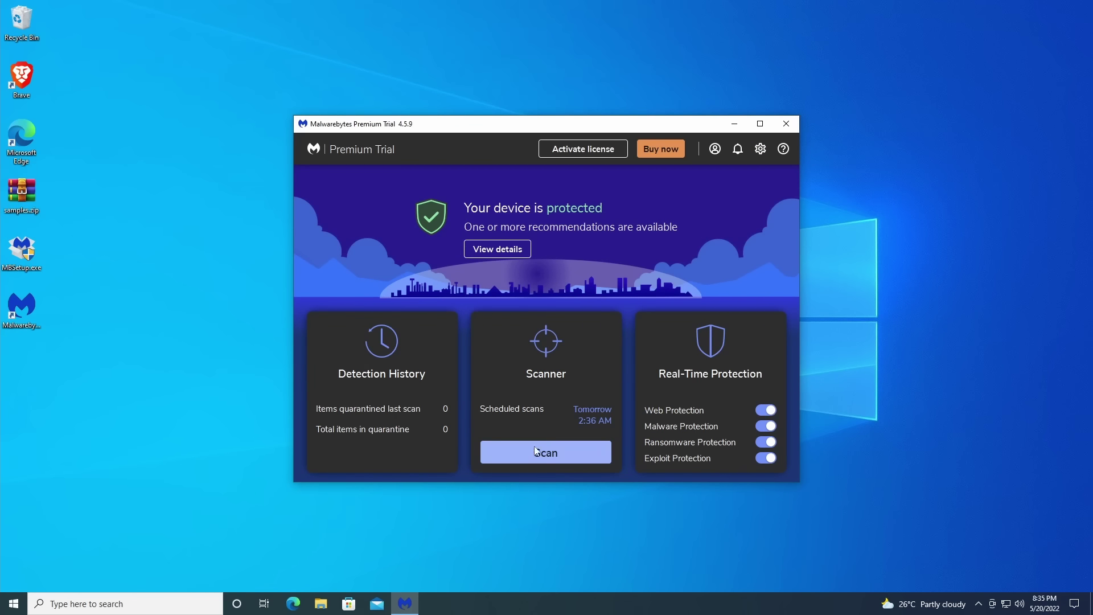
Extract the samples folder from samples.zip onto the desktop and close the archive
double_click(22, 193)
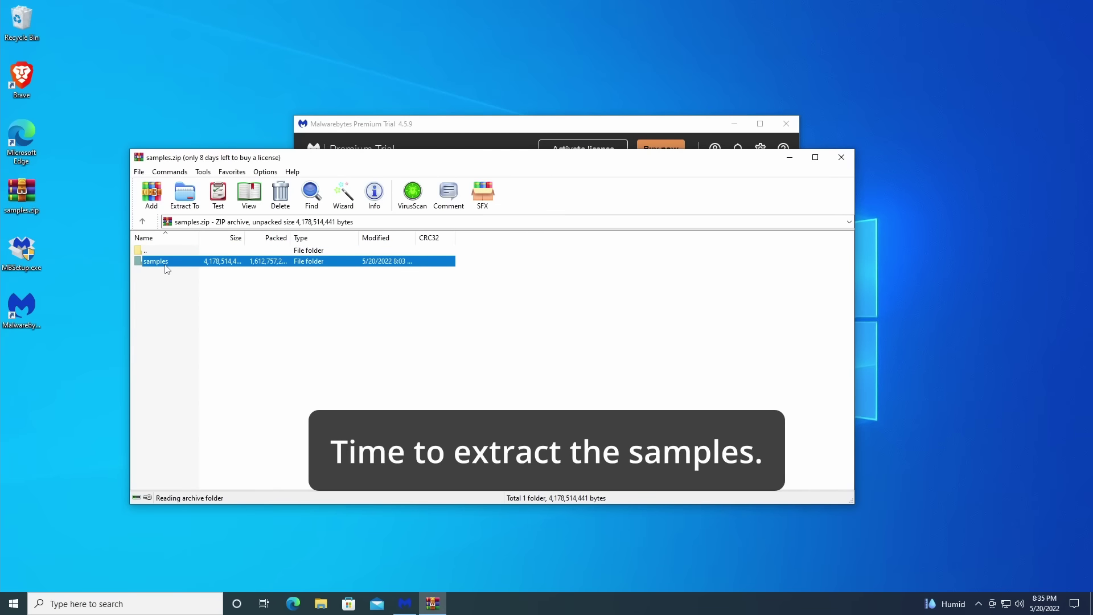
double_click(166, 265)
double_click(152, 253)
left_click_drag(142, 287, 84, 407)
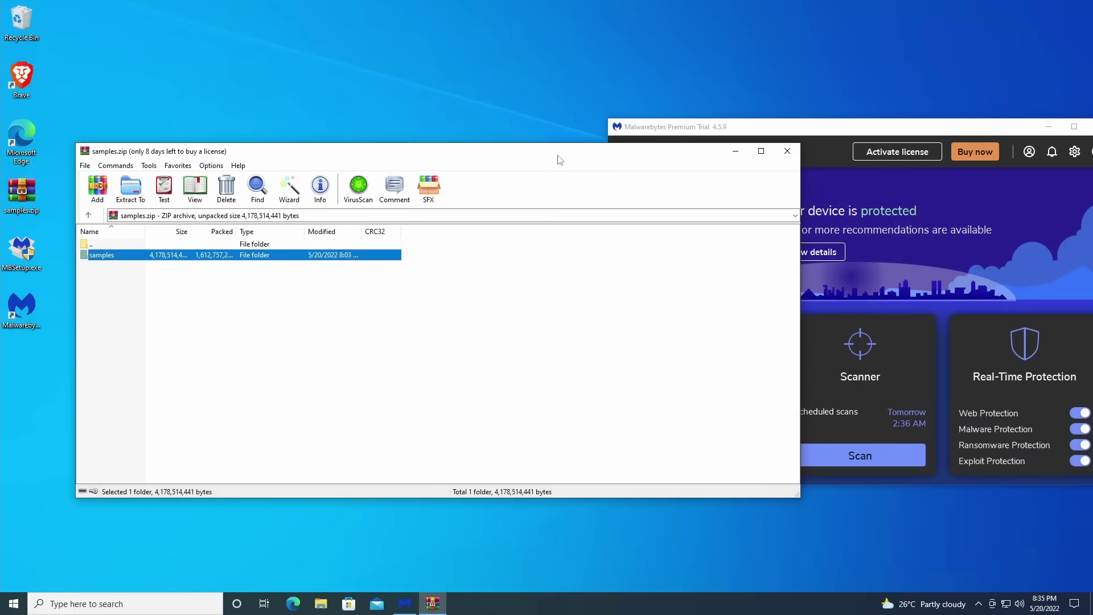
left_click_drag(582, 156, 683, 299)
left_click(887, 294)
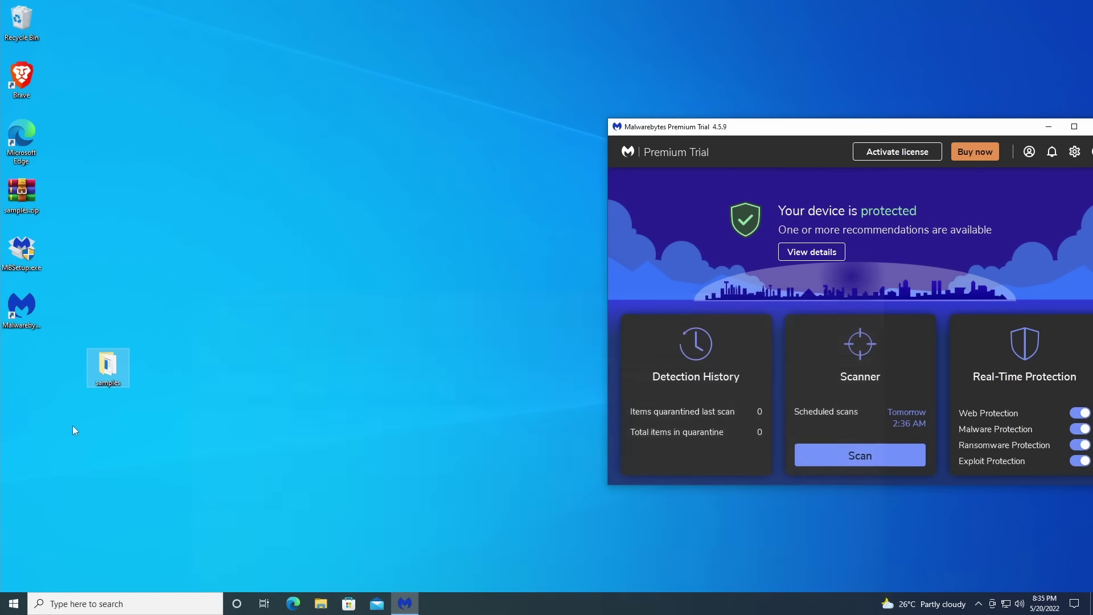
Inspect the extracted samples folder's properties and its list of files
right_click(107, 367)
left_click(133, 359)
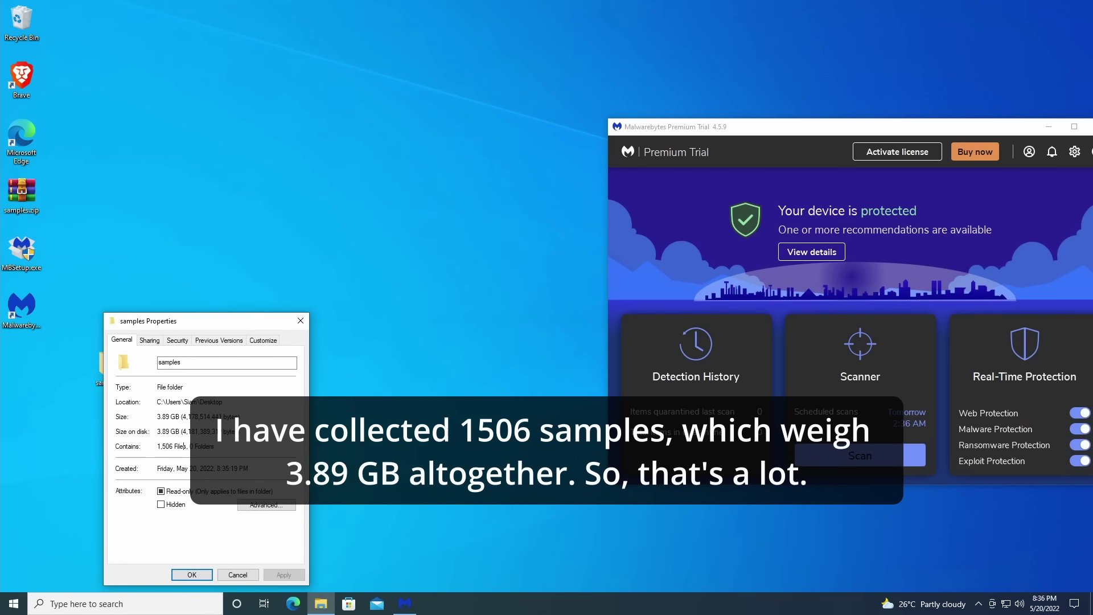
left_click(301, 321)
left_click_drag(766, 129, 470, 148)
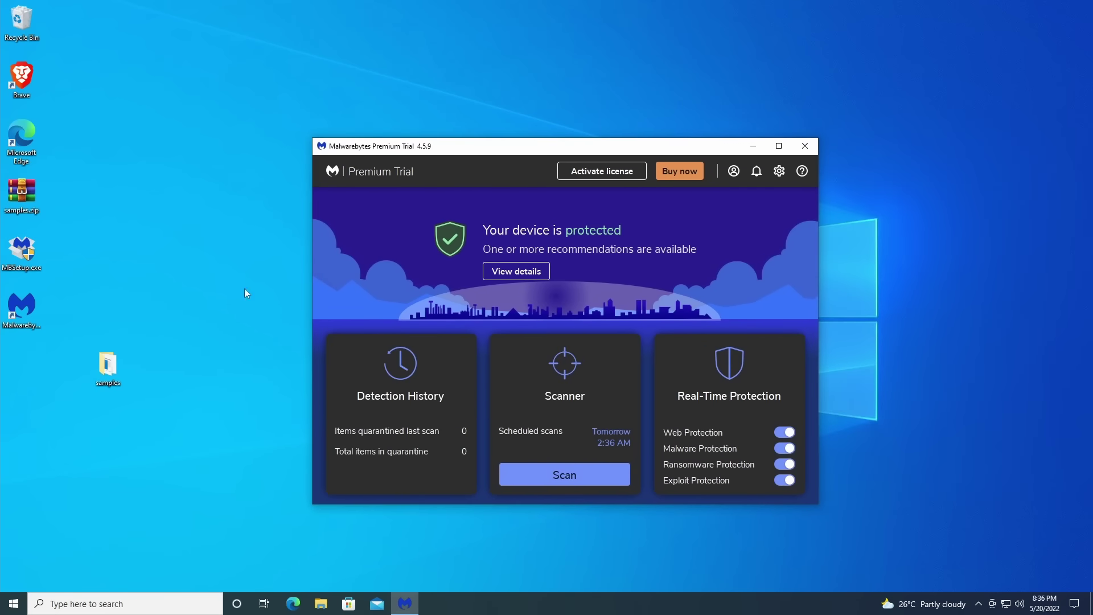
double_click(111, 376)
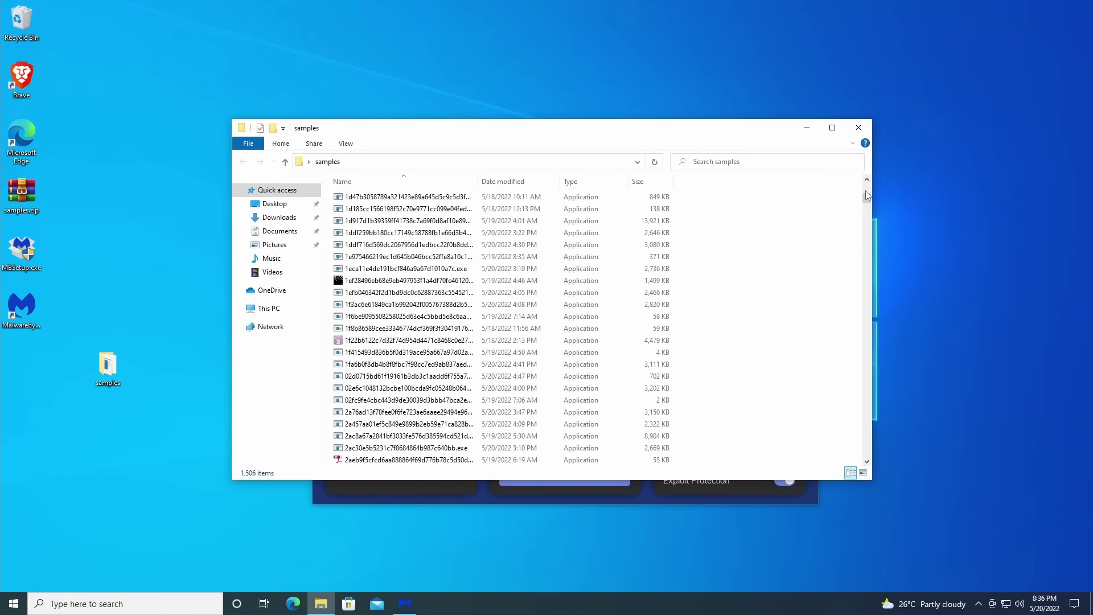
left_click_drag(867, 196, 882, 453)
left_click(859, 127)
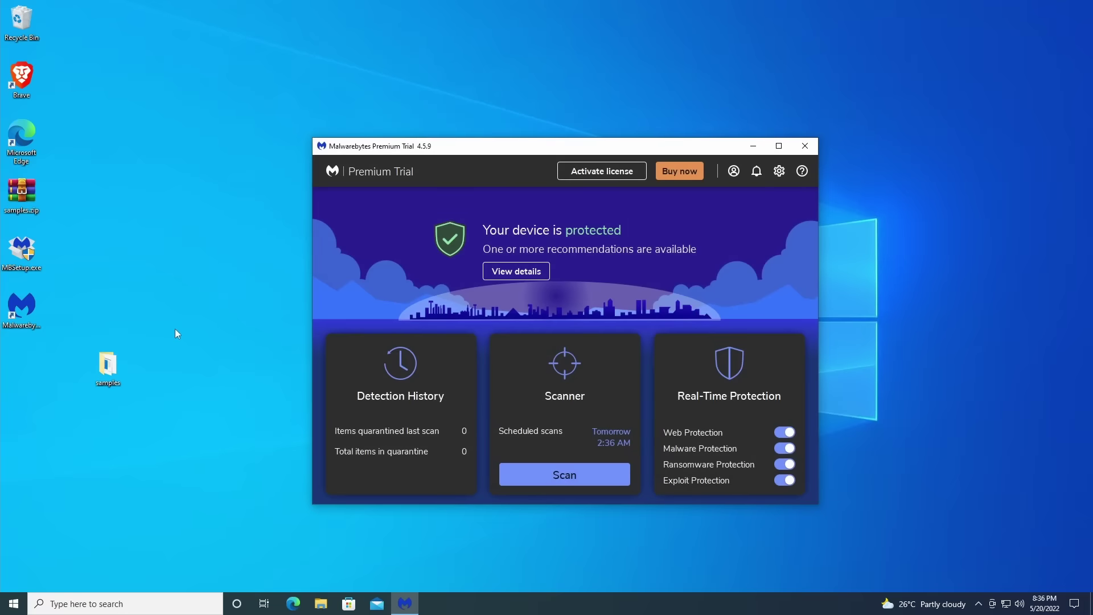
Scan the samples folder on the desktop with Malwarebytes
right_click(118, 361)
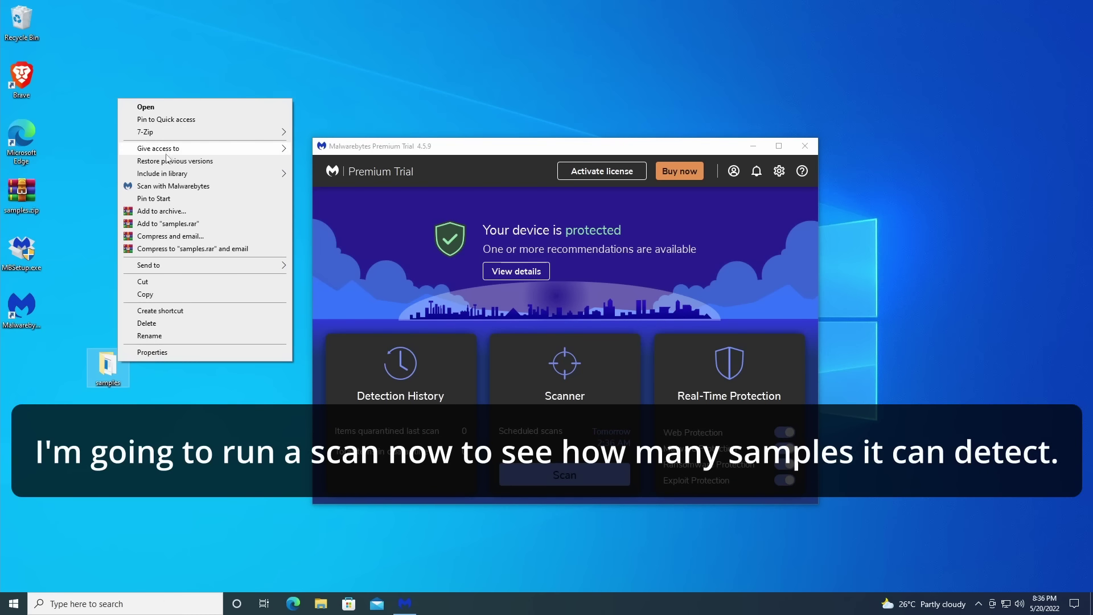
left_click(164, 187)
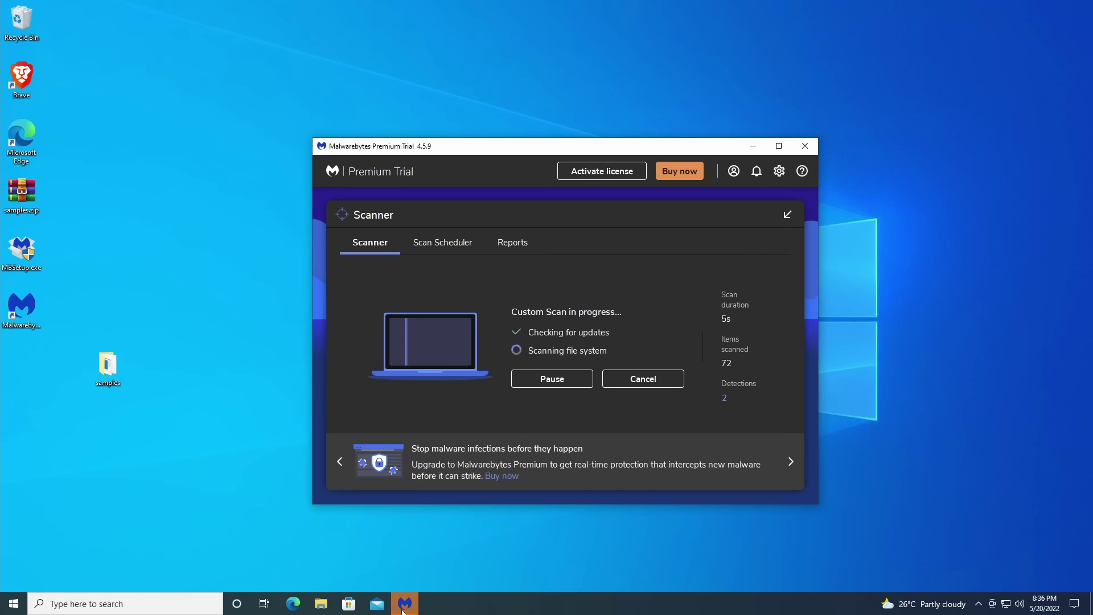
left_click_drag(555, 153, 758, 132)
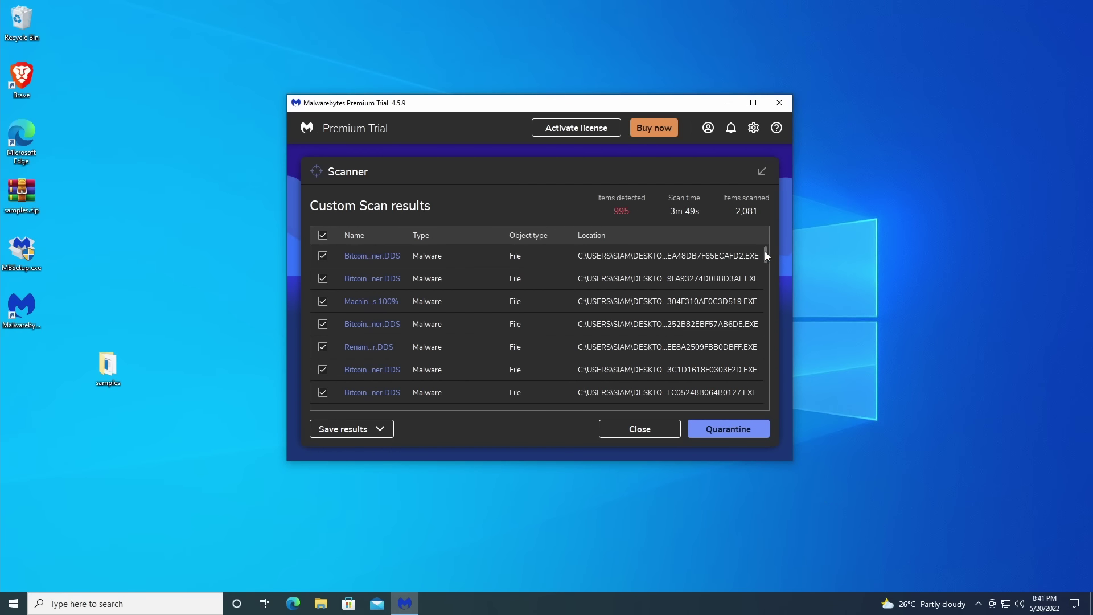
Look through the custom scan results, widening the Name column to show the full threat names
left_click_drag(764, 251, 767, 263)
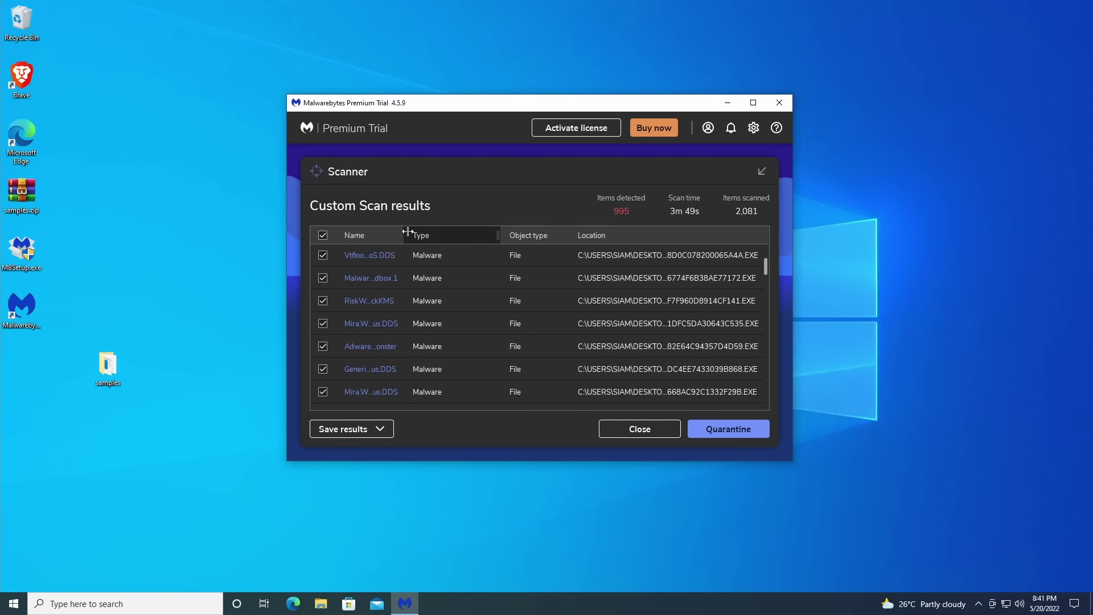
left_click_drag(408, 231, 450, 235)
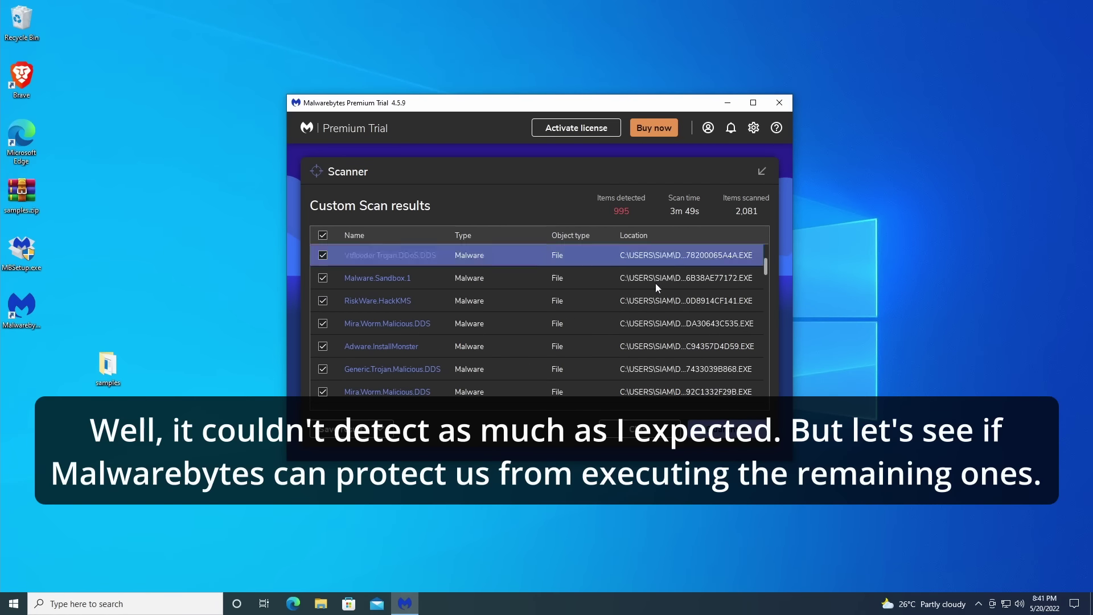
left_click_drag(764, 274, 773, 187)
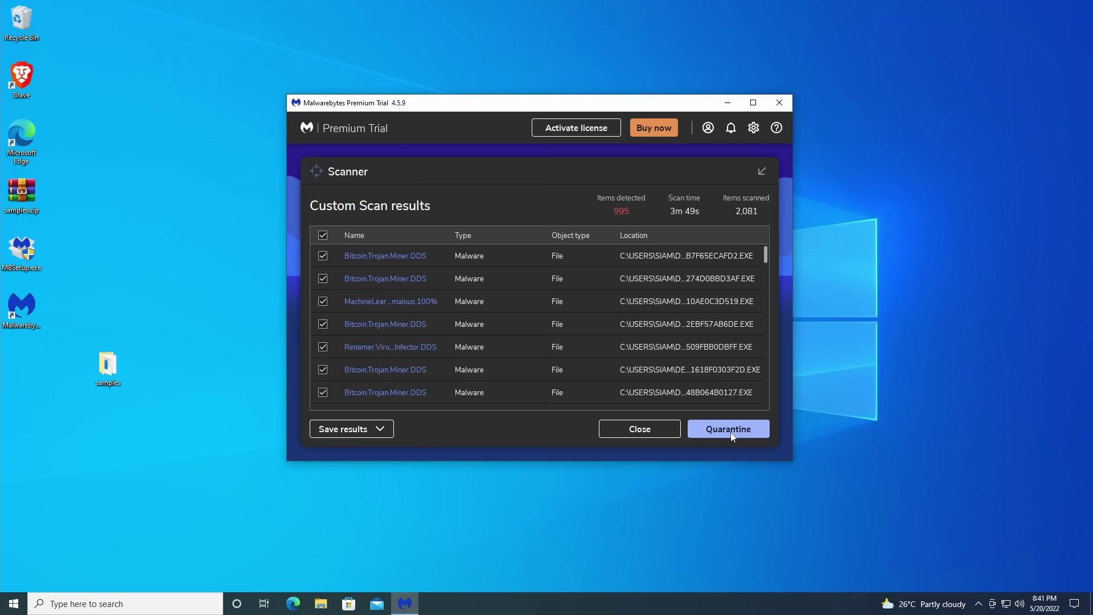
Quarantine all detected items and dismiss the scan summary and the product offer
left_click(732, 434)
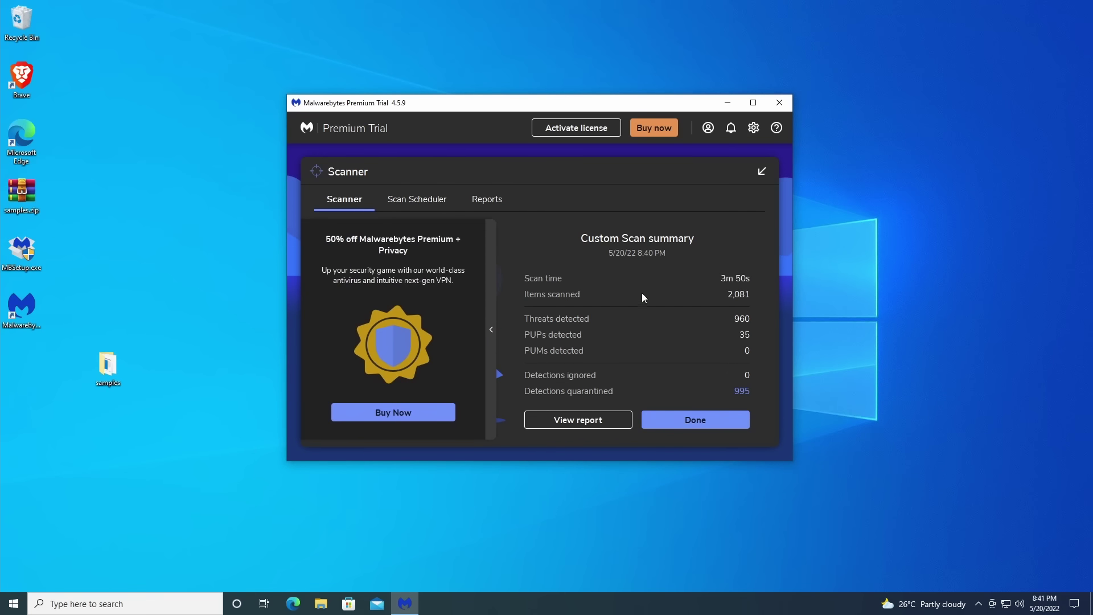
left_click(670, 429)
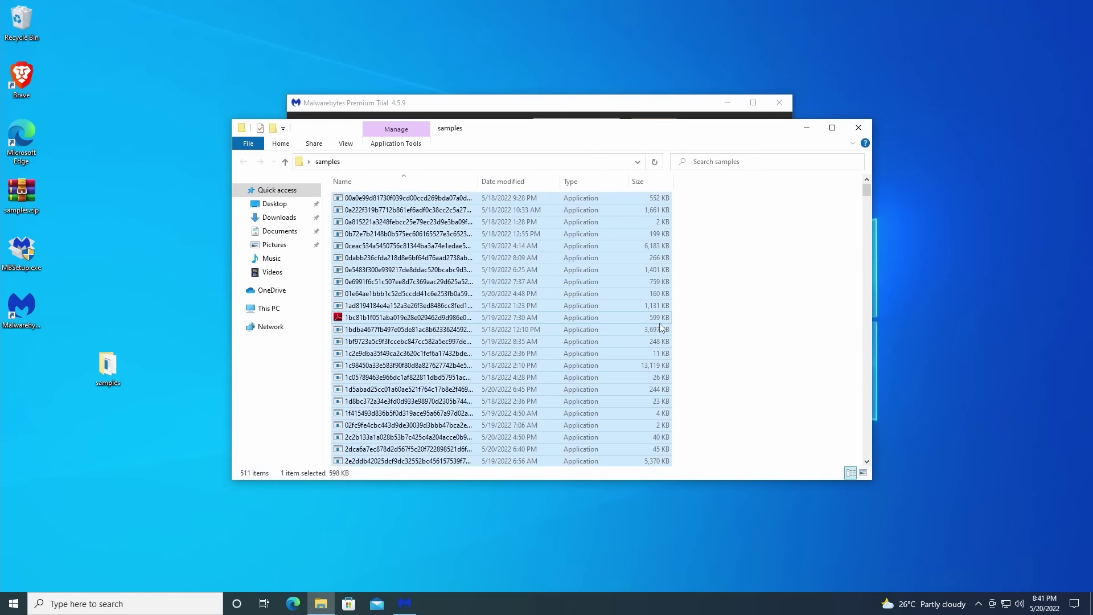
left_click(748, 312)
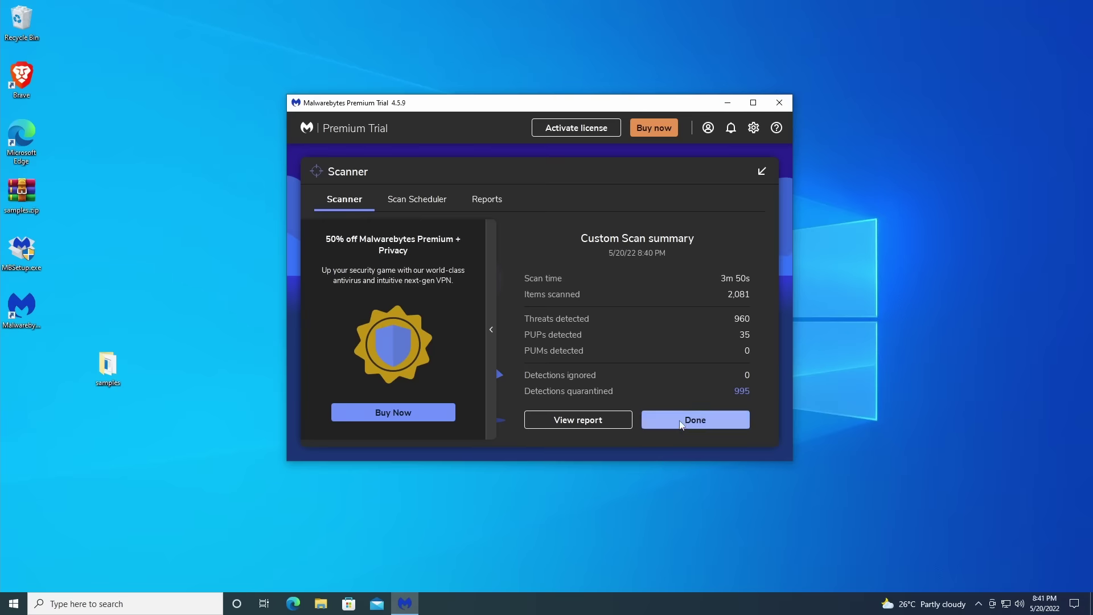
left_click(679, 425)
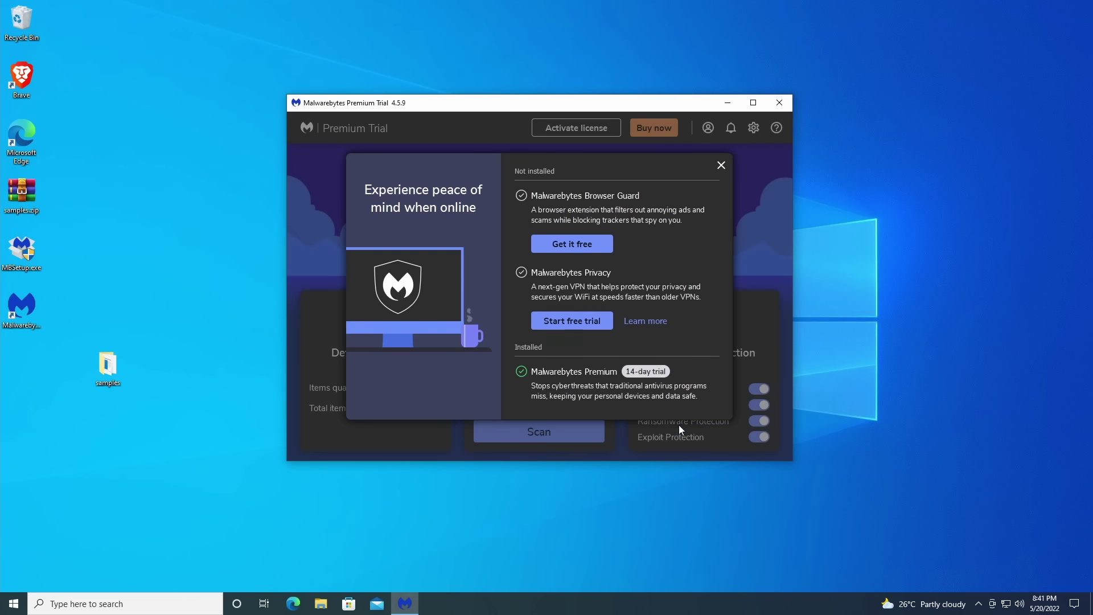
left_click(721, 165)
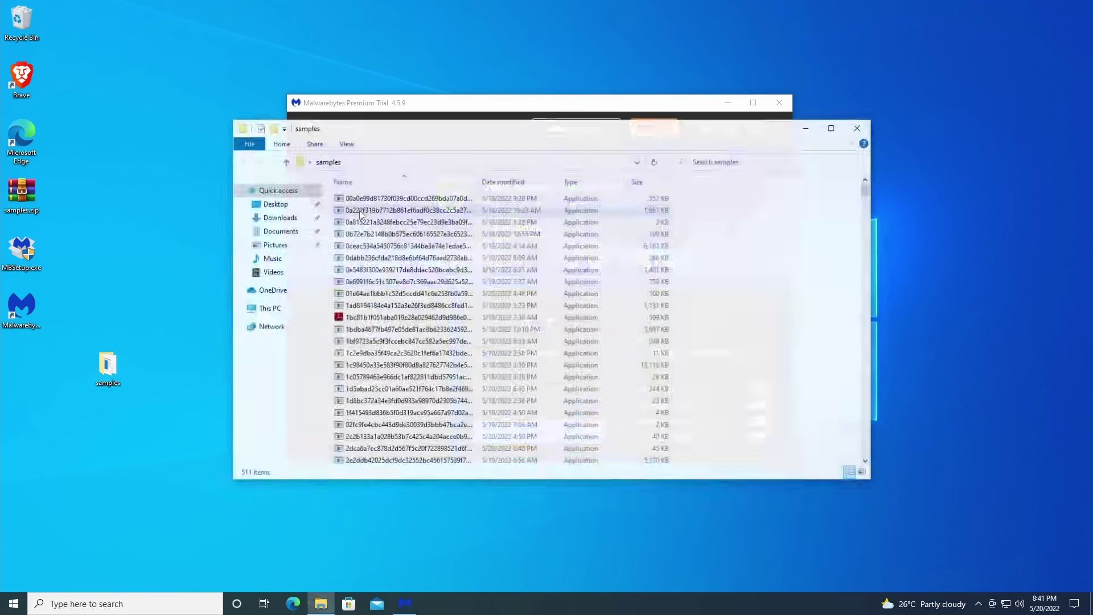
Run several of the remaining executables at the beginning of the samples folder
double_click(370, 199)
left_click(696, 320)
double_click(399, 318)
left_click(579, 334)
double_click(410, 306)
left_click(701, 320)
Run another sample and start the programming in its JLG Reprogramming Tool window
scroll(572, 328, "down", 8)
double_click(553, 196)
scroll(550, 251, "up", 3)
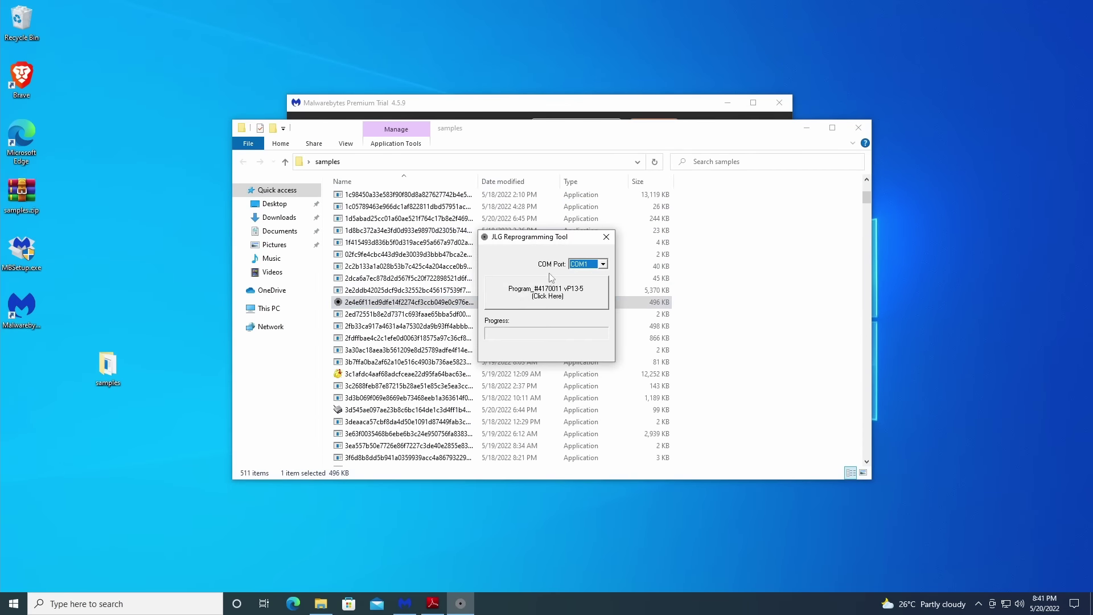
left_click(557, 297)
Run the samples starting with 3c1afdc4 and 3d545ae0, plus two more further along the file list
double_click(358, 375)
double_click(358, 411)
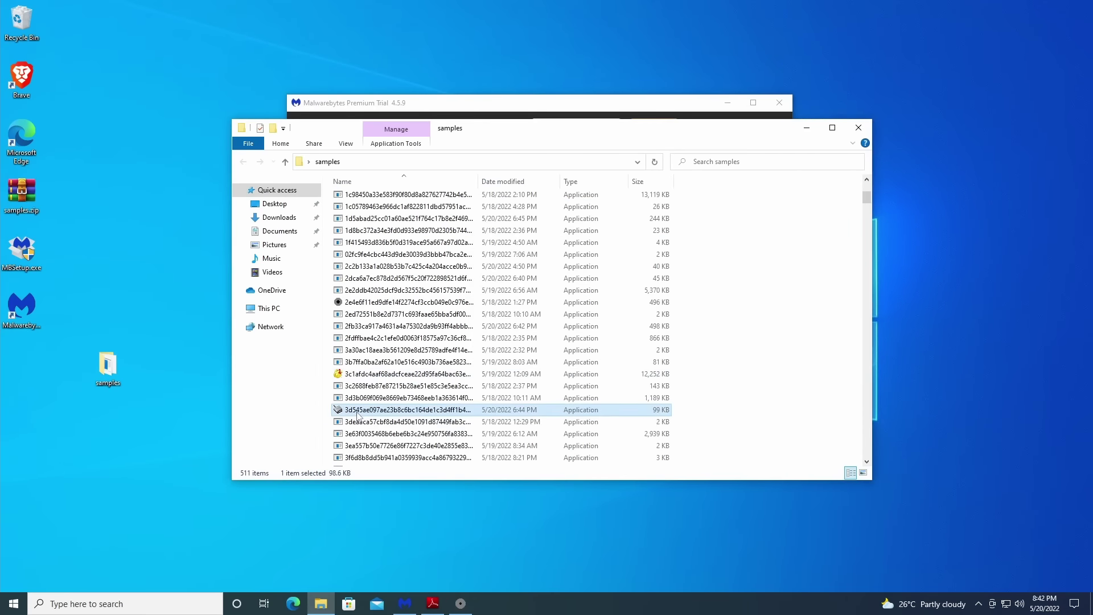
left_click(698, 320)
scroll(655, 324, "down", 7)
double_click(413, 355)
double_click(382, 426)
Run three more samples from further down the folder, including those starting with 6dd393 and 6b13aa
scroll(606, 377, "down", 7)
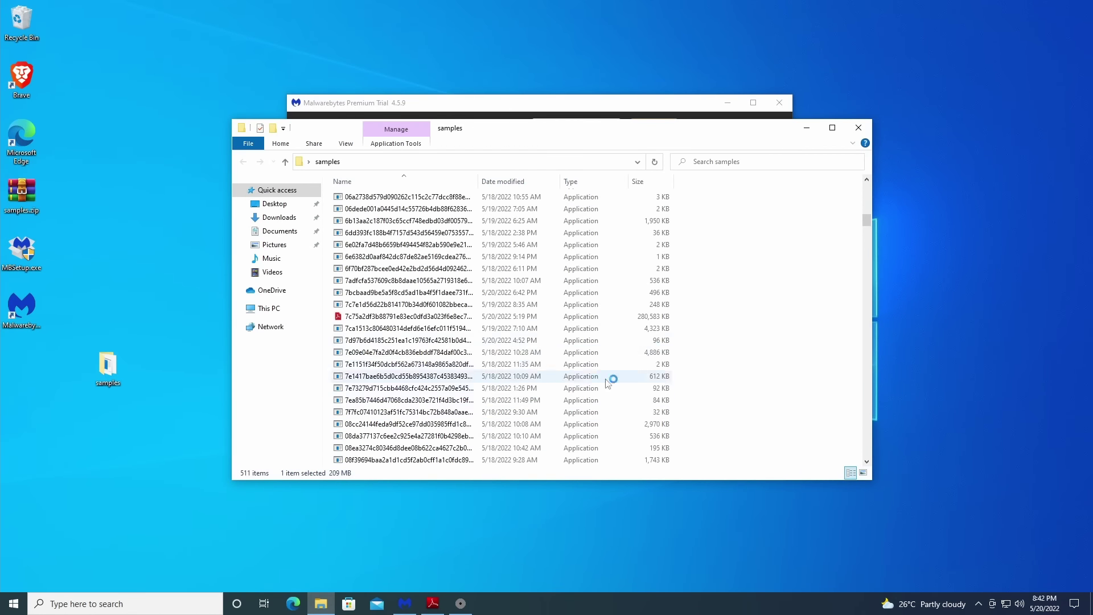
double_click(630, 305)
double_click(594, 234)
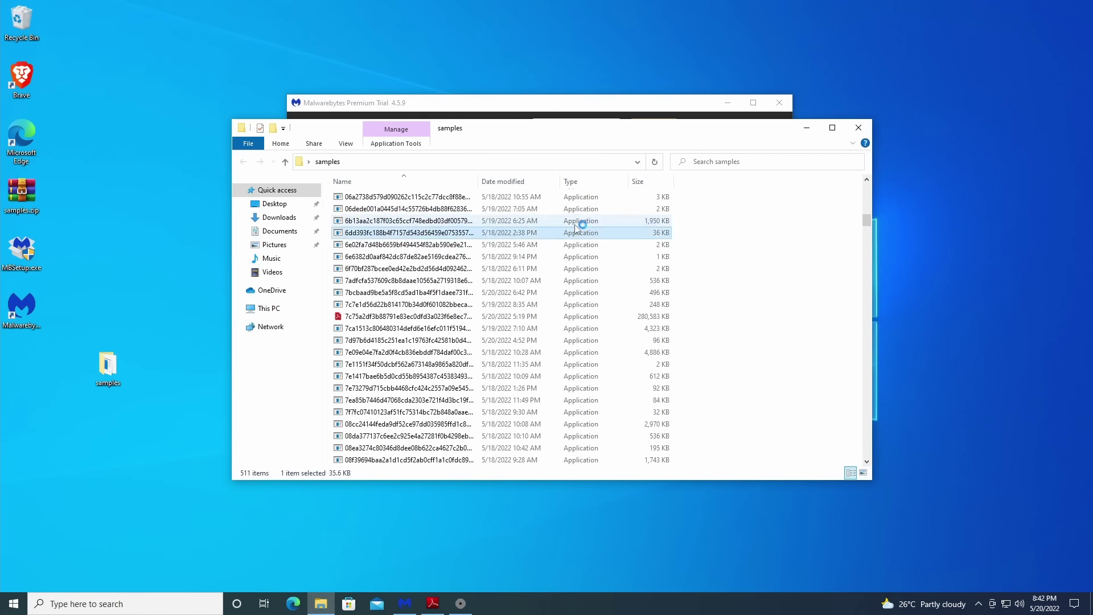
double_click(582, 221)
left_click(650, 354)
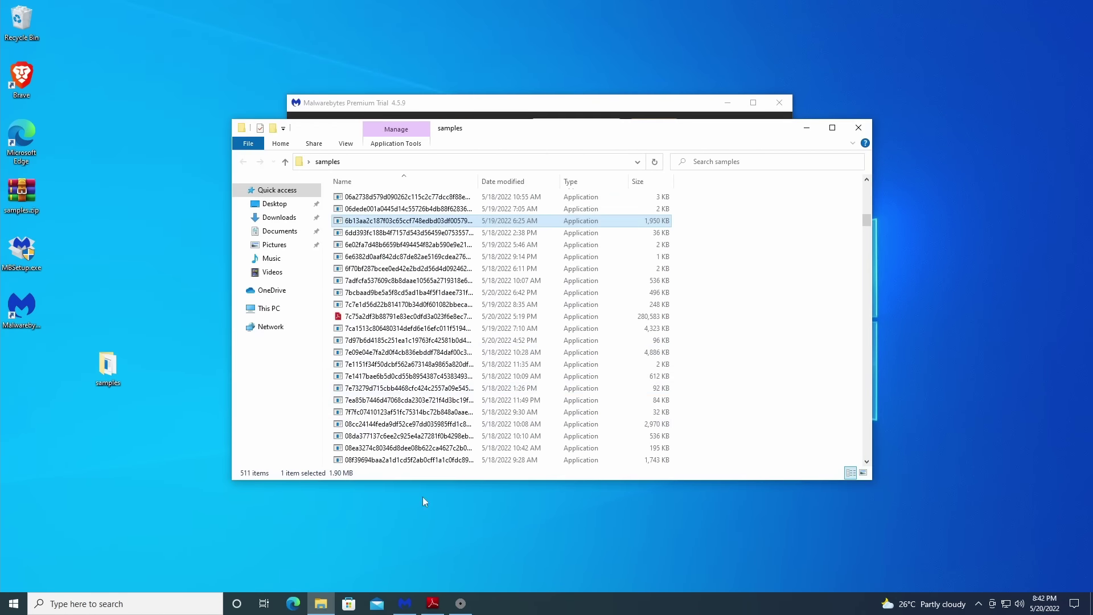
Check the Free PDF Editor window launched by a sample and return to the samples folder
left_click(432, 604)
left_click(568, 334)
left_click(443, 609)
left_click(1023, 9)
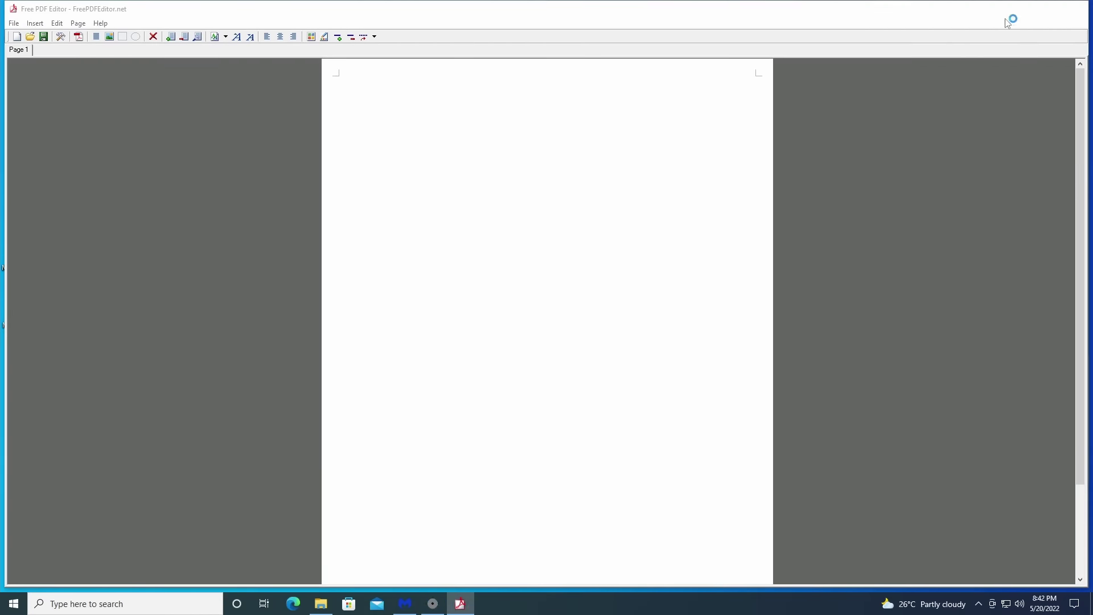
left_click(675, 424)
left_click(675, 424)
left_click(760, 408)
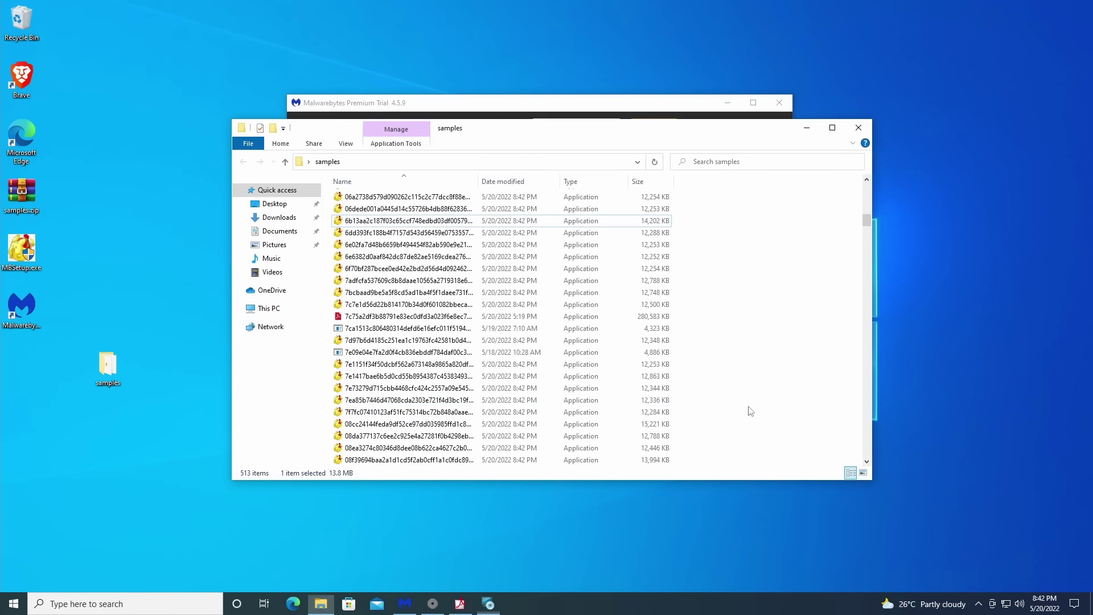
Run another of the modified samples and check the newly launched program
double_click(366, 368)
scroll(365, 369, "down", 3)
left_click(517, 603)
left_click(491, 375)
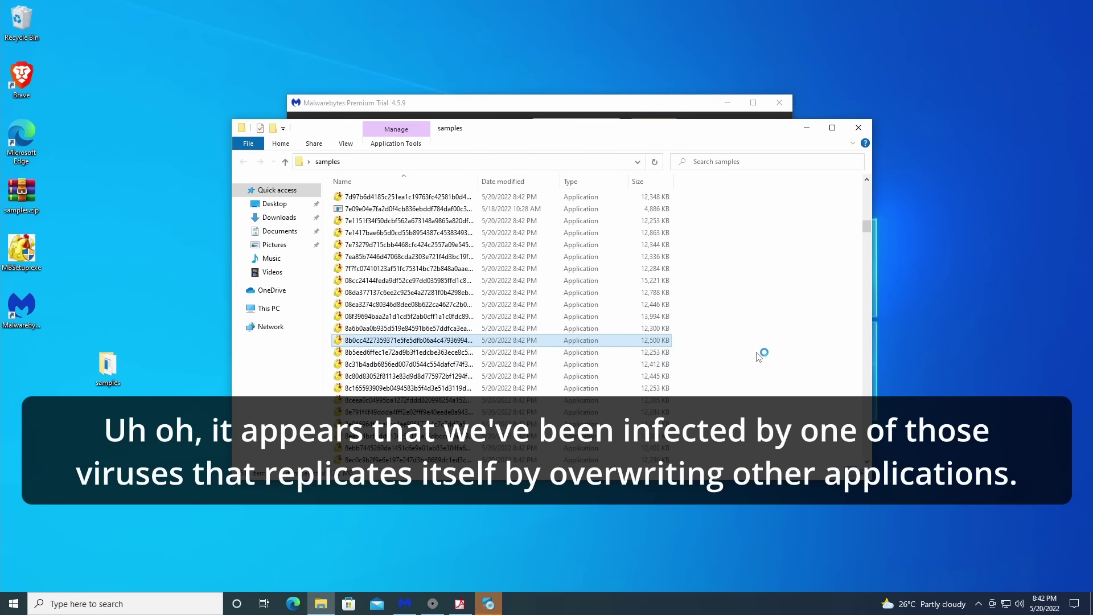
Examine the icons, modification dates and sizes of the executables throughout the samples folder
scroll(762, 353, "down", 10)
left_click(448, 376)
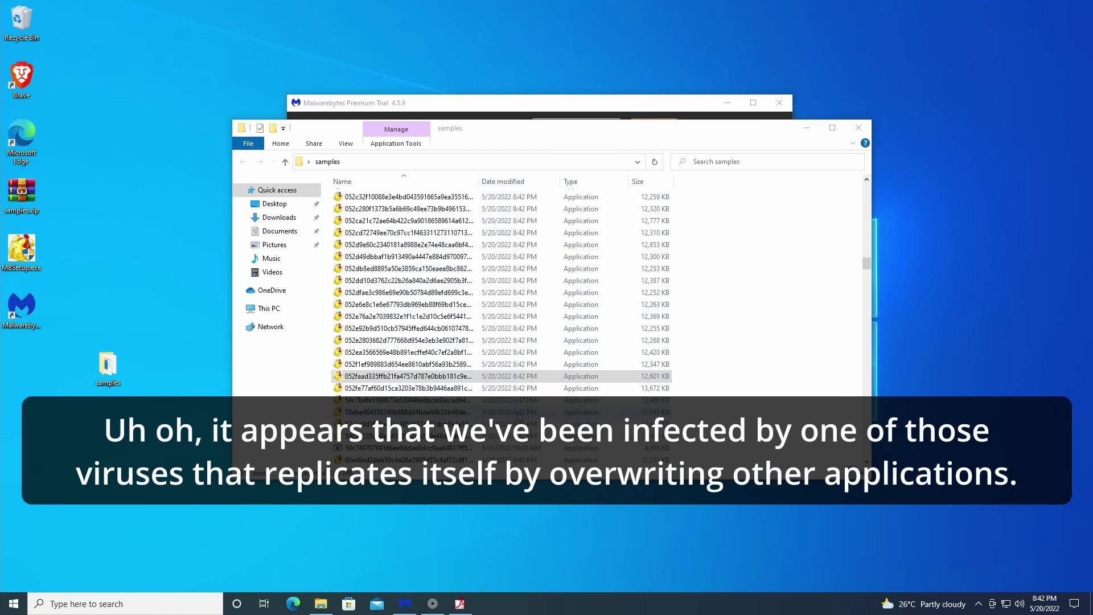
scroll(510, 385, "down", 20)
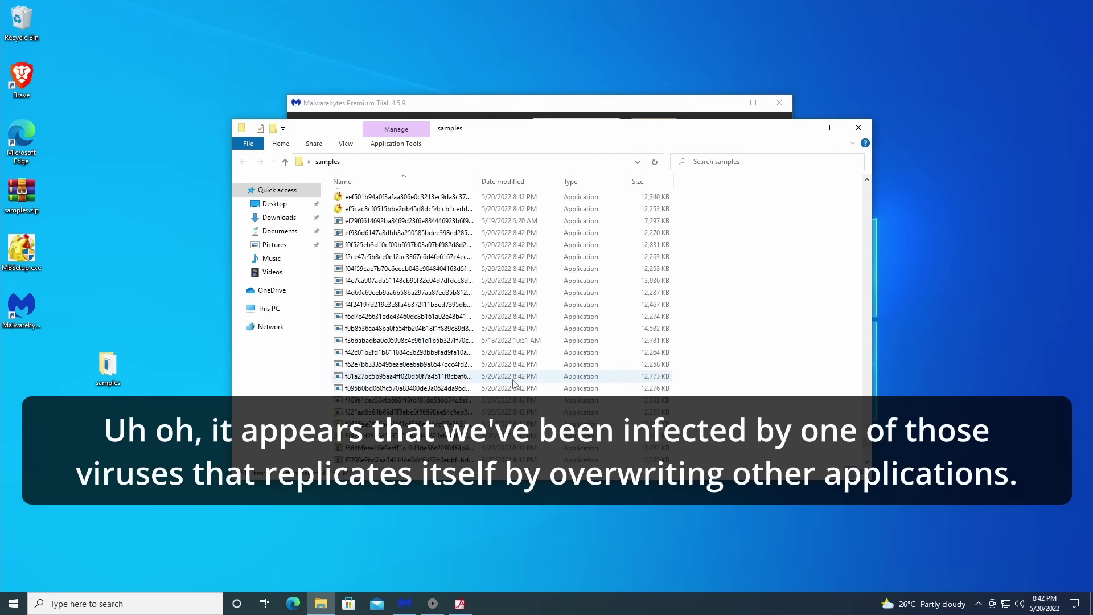
left_click(515, 378)
key("ctrl+a")
left_click(631, 459)
scroll(675, 313, "up", 20)
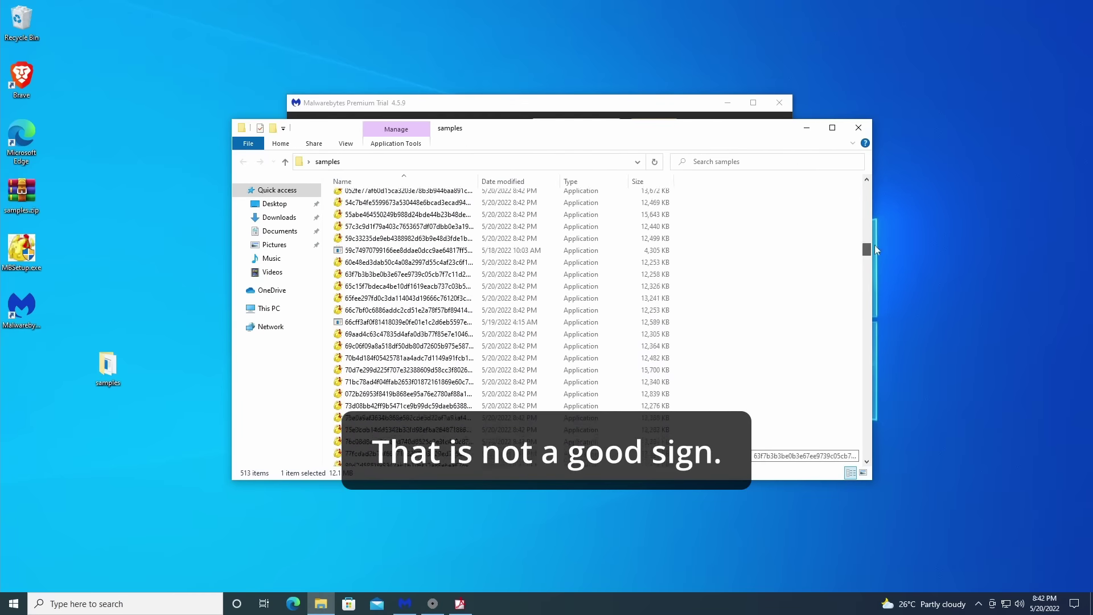
Examine the executables in the samples folder from the first entries through to the end of the list
scroll(858, 222, "up", 20)
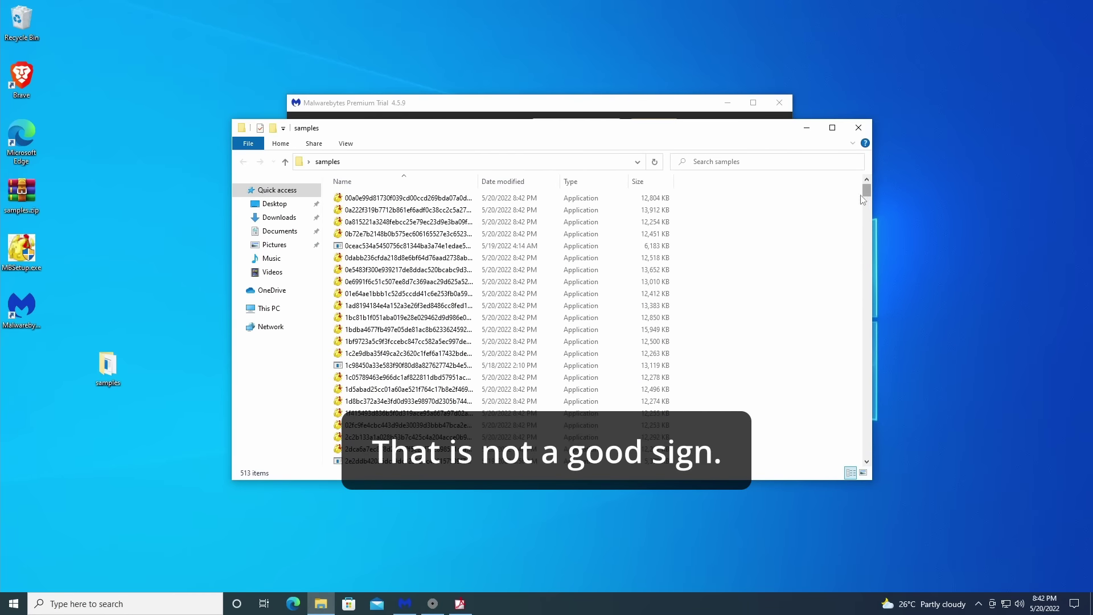
left_click_drag(867, 190, 890, 454)
left_click(422, 436)
left_click(411, 388)
left_click(410, 365)
Bring up the Malwarebytes settings and review the General options, with a brief look at Security and Display
left_click(567, 112)
left_click(754, 128)
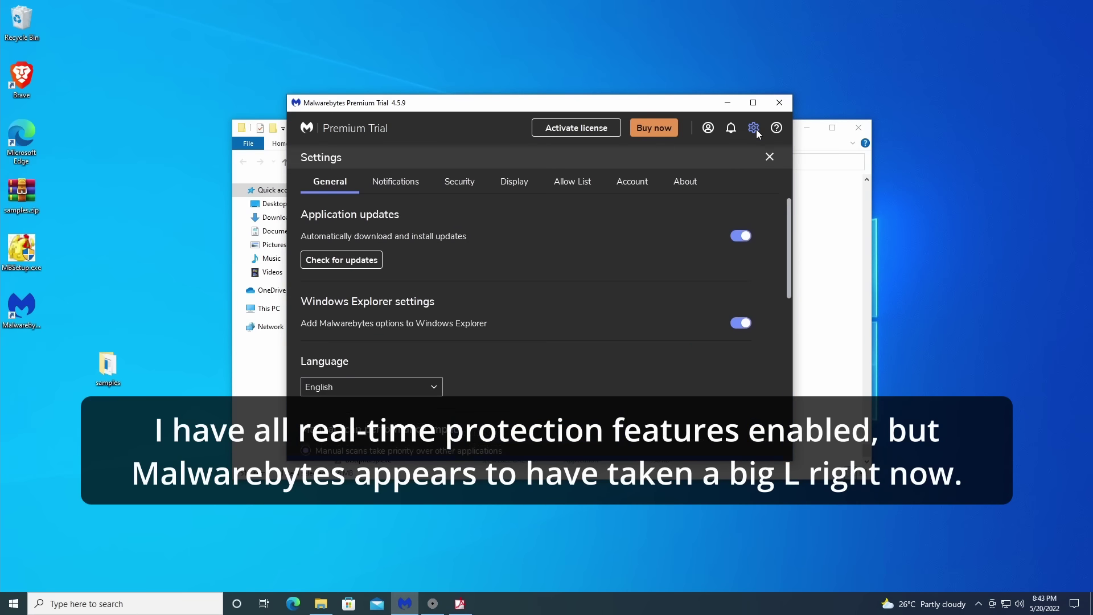
left_click(456, 185)
left_click(535, 183)
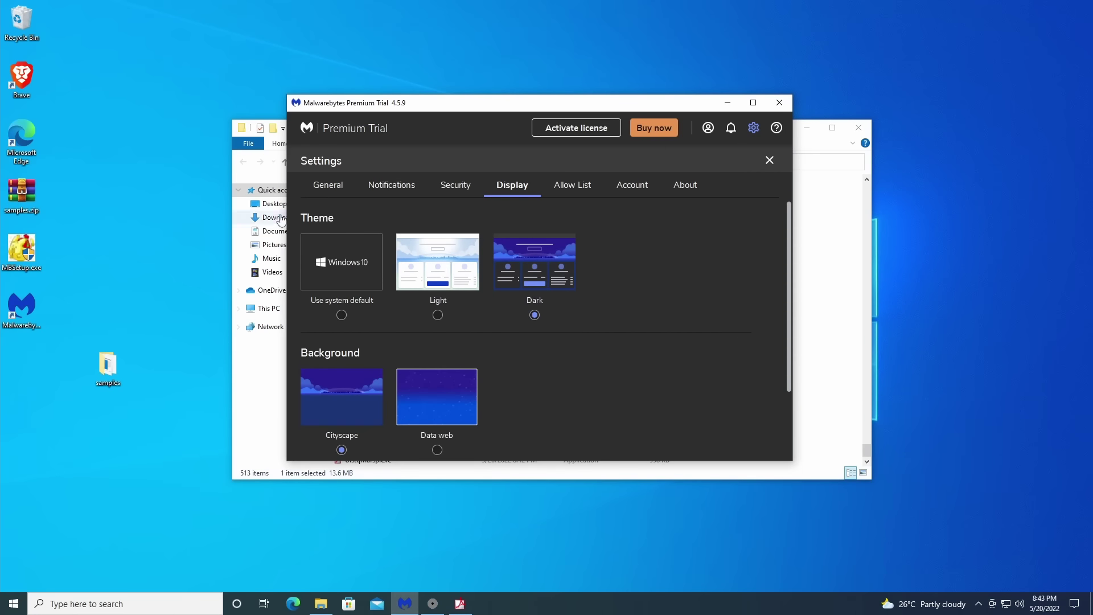
left_click(330, 184)
scroll(570, 253, "down", 10)
scroll(549, 263, "up", 6)
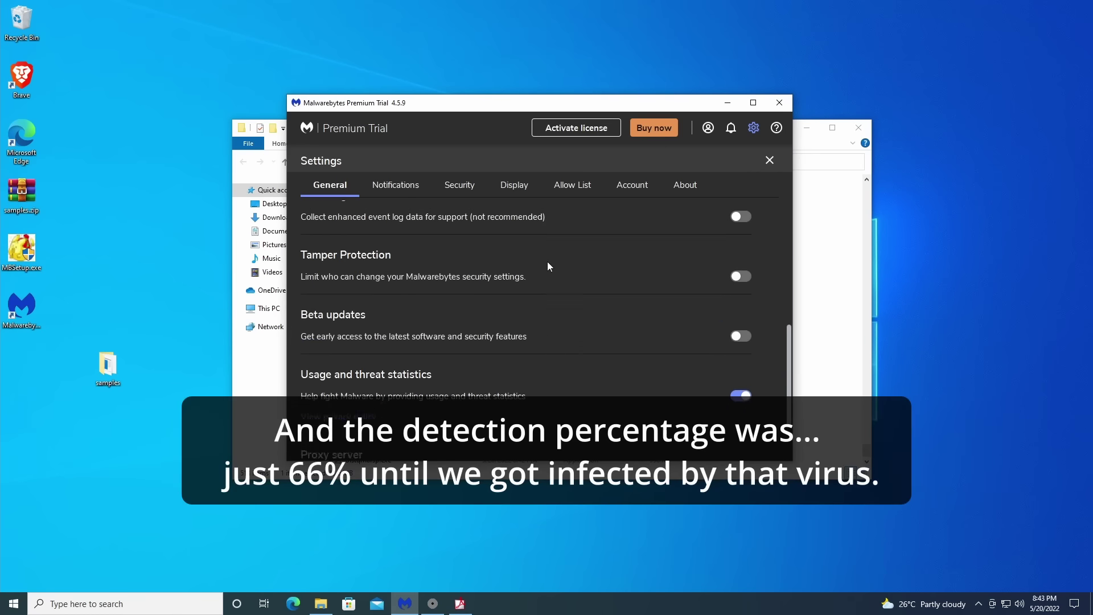
scroll(548, 263, "down", 4)
scroll(549, 263, "up", 2)
scroll(549, 267, "up", 3)
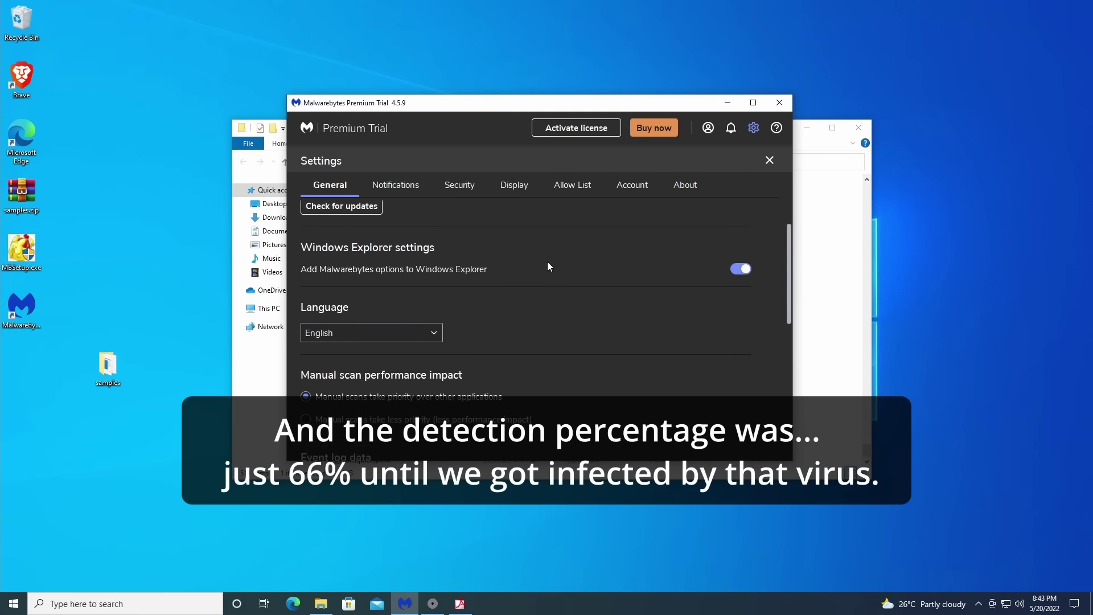
scroll(545, 263, "up", 1)
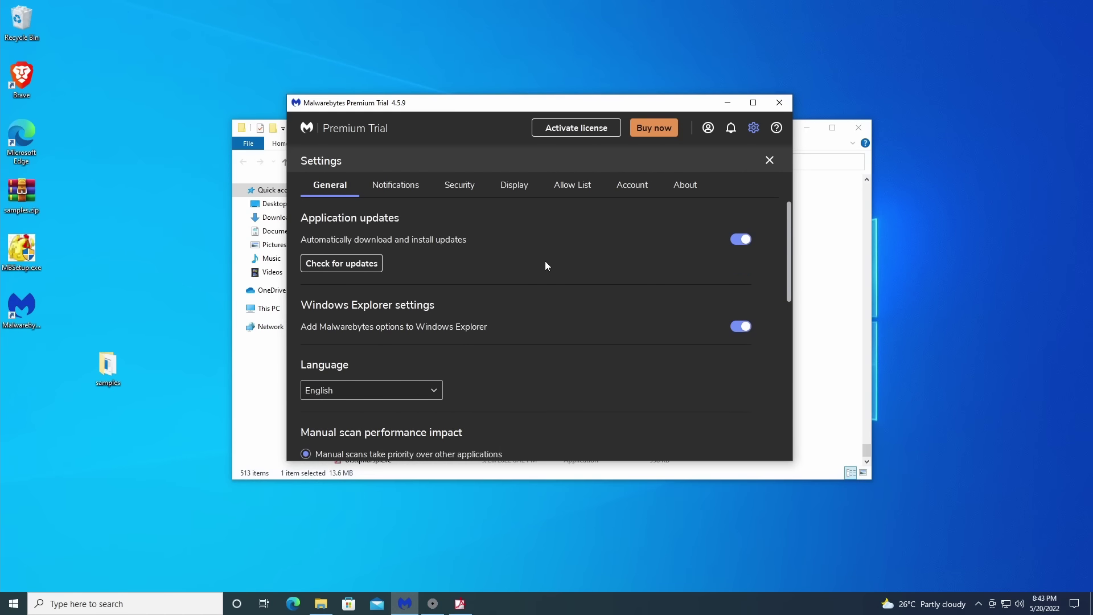
Check the Notifications, Security and Allow List settings in Malwarebytes and close the settings
left_click(392, 185)
scroll(442, 208, "down", 4)
left_click(462, 185)
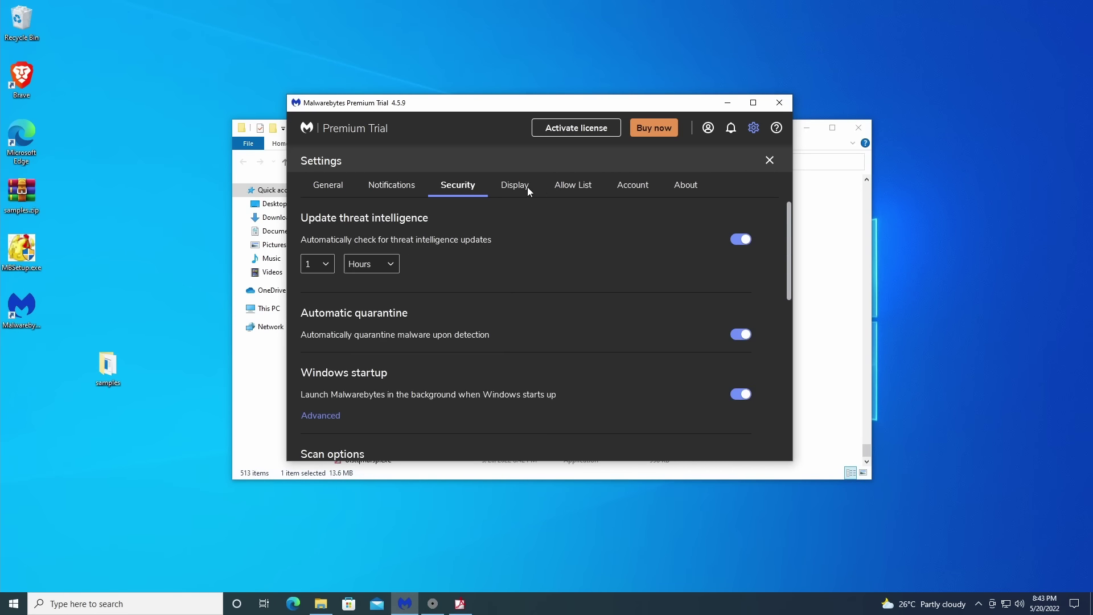
left_click(573, 185)
left_click(767, 160)
Start a new Malwarebytes threat scan of the computer
left_click_drag(513, 125, 563, 120)
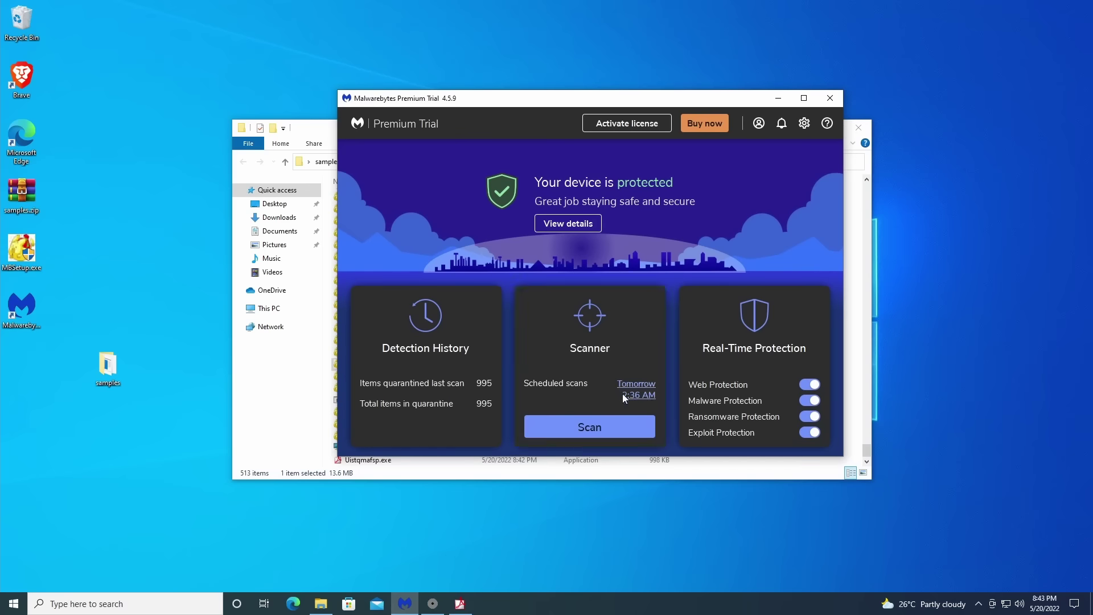
left_click(585, 426)
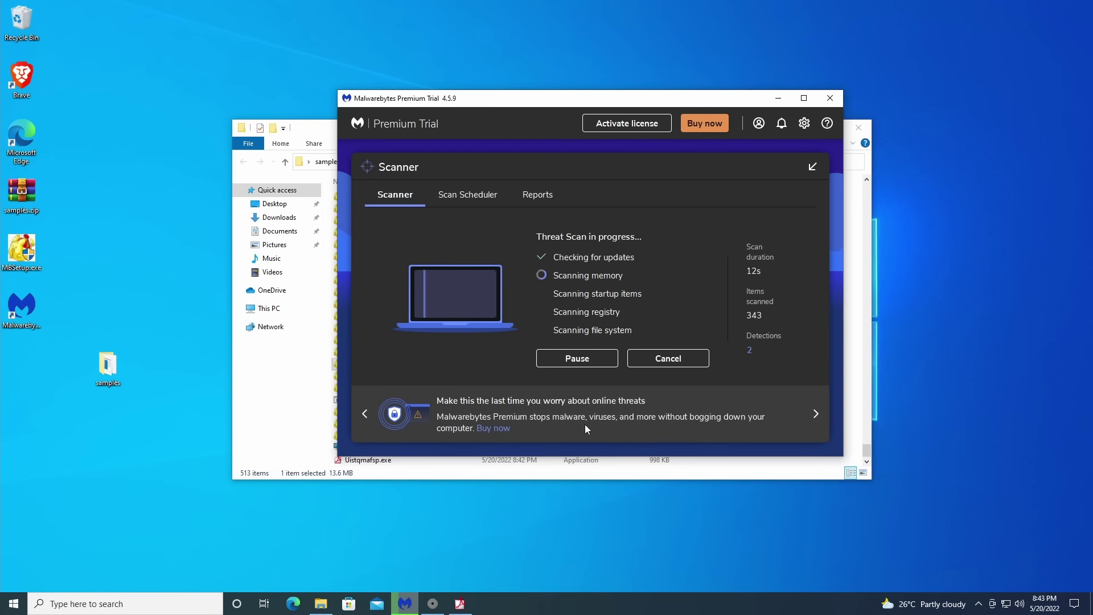
Inspect the file details of MBSetup.exe on the desktop, including its size, and close its properties
double_click(3, 248)
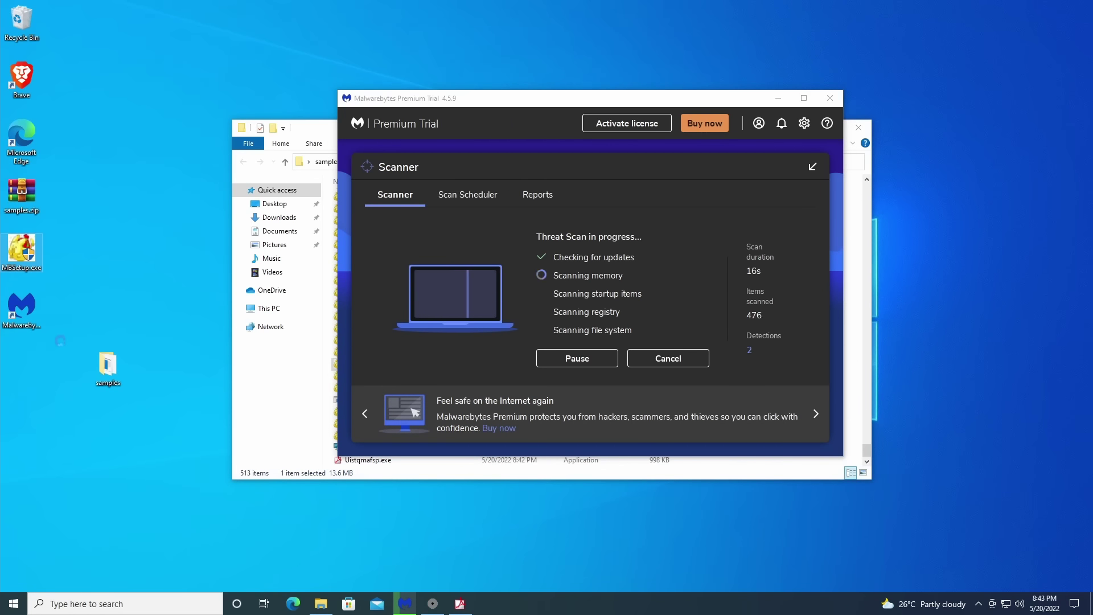
right_click(17, 251)
left_click(80, 550)
left_click(148, 284)
left_click(128, 391)
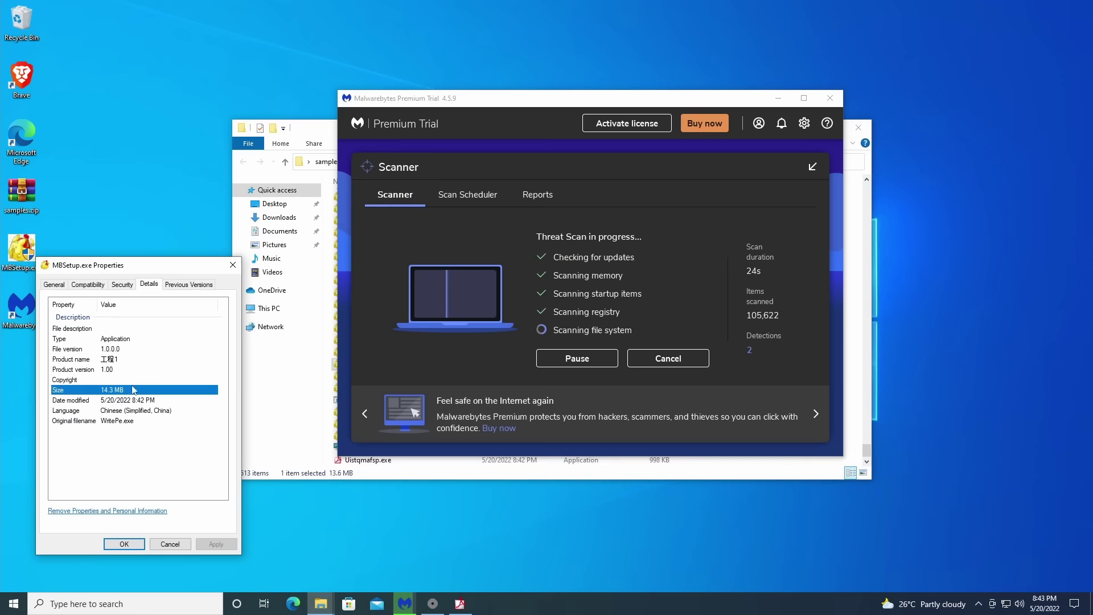
left_click(233, 264)
Check the contents of the Downloads and Desktop folders in File Explorer while the scan runs
left_click(321, 604)
left_click(278, 220)
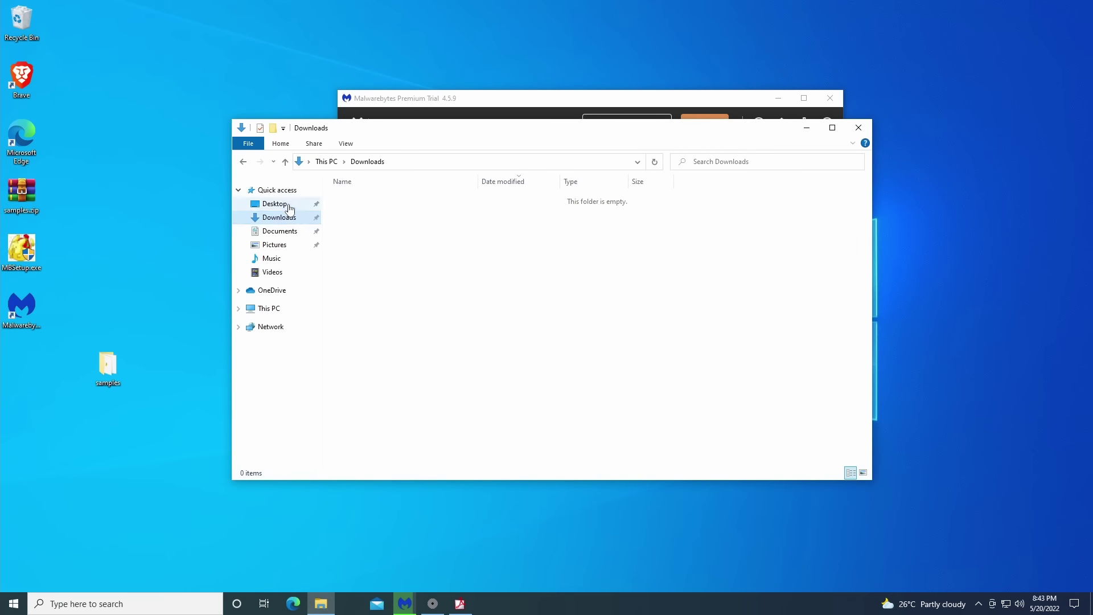
left_click(289, 210)
double_click(450, 197)
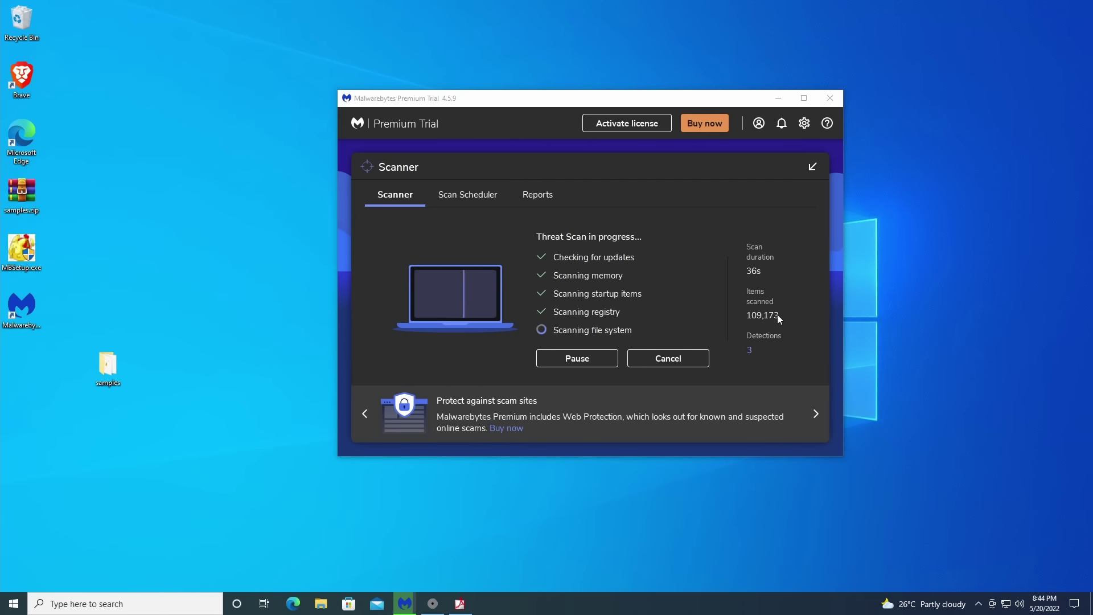
Open Task Manager and examine the running apps and background processes
left_click(126, 604)
type("tas")
left_click(59, 300)
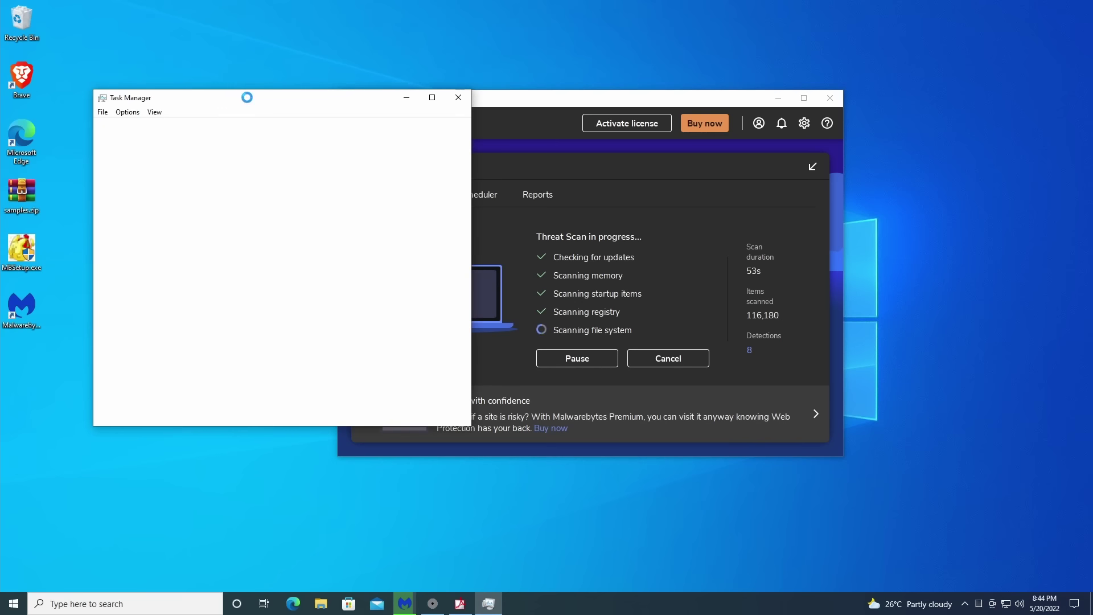
left_click_drag(247, 97, 316, 114)
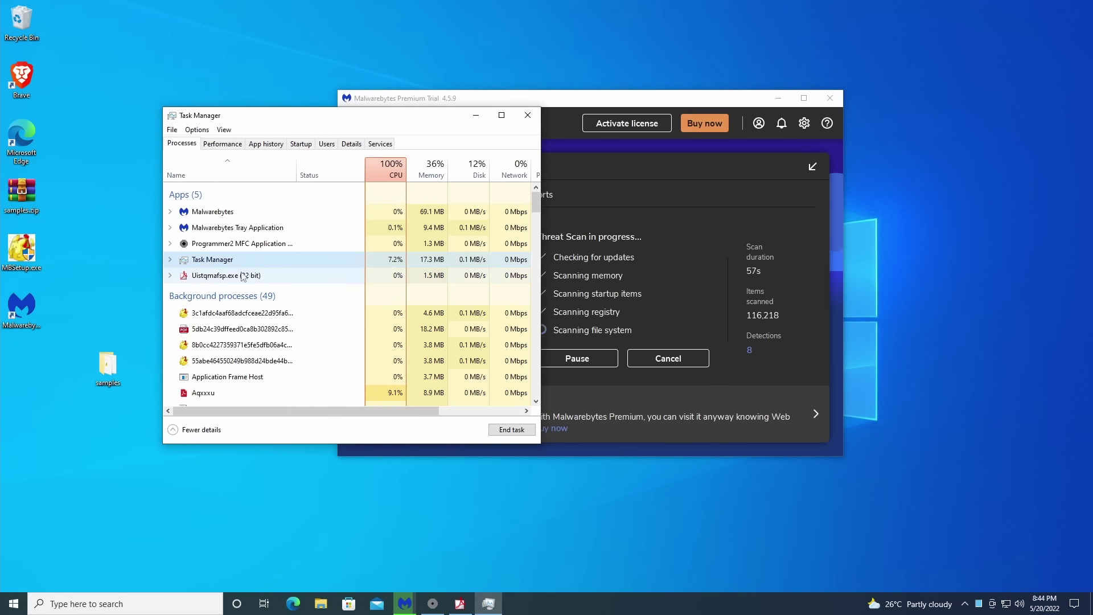
scroll(236, 349, "down", 7)
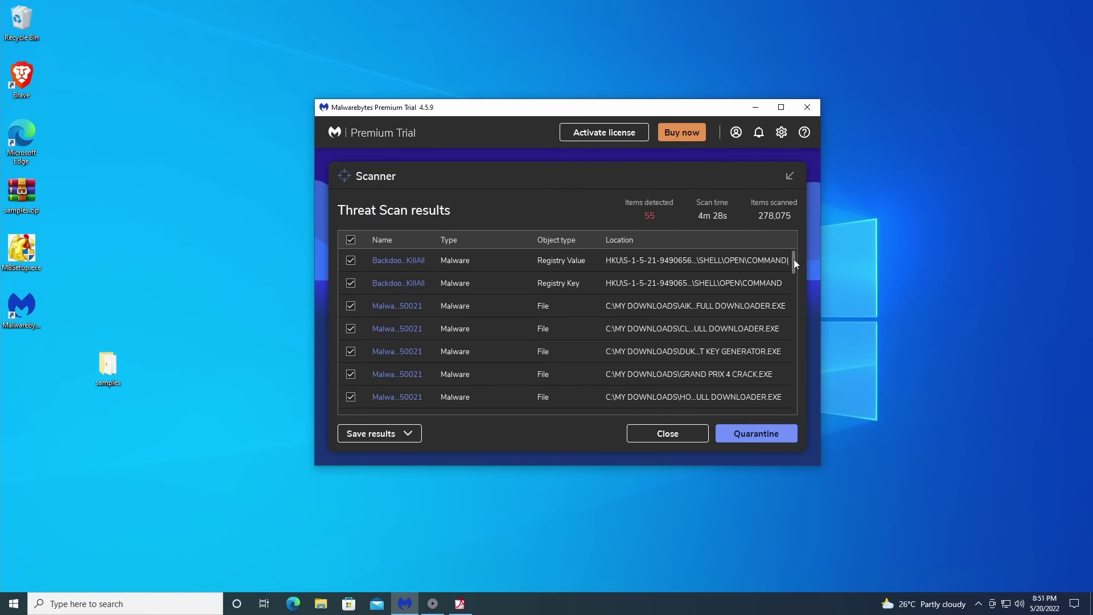
Review the threat scan results and quarantine all detected items
mouse_move(793, 259)
left_mouse_down()
mouse_move(811, 408)
mouse_move(796, 241)
left_mouse_up()
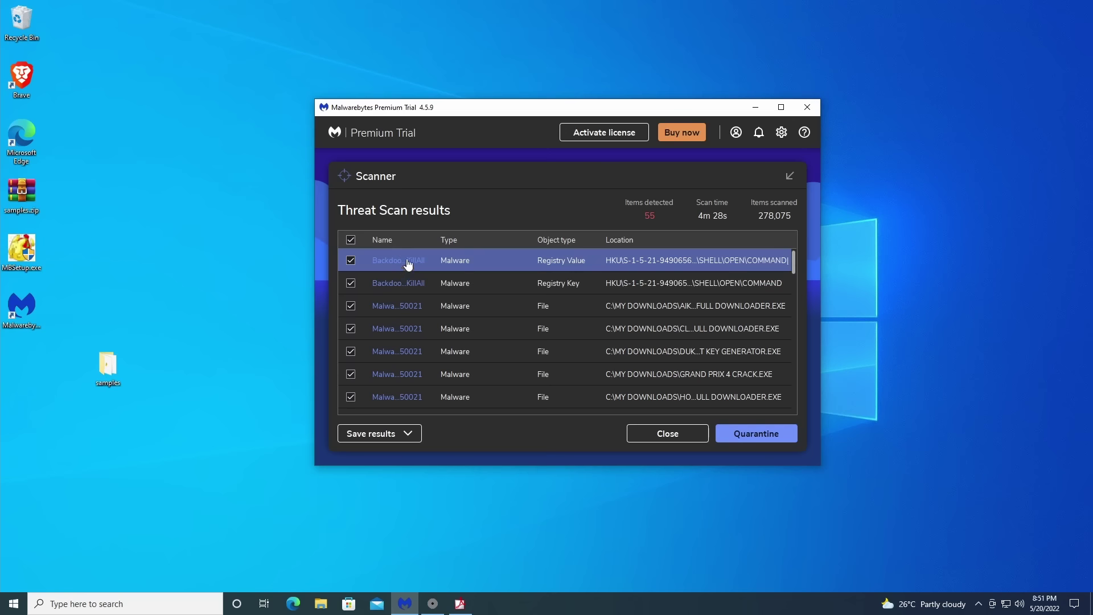
left_click(739, 435)
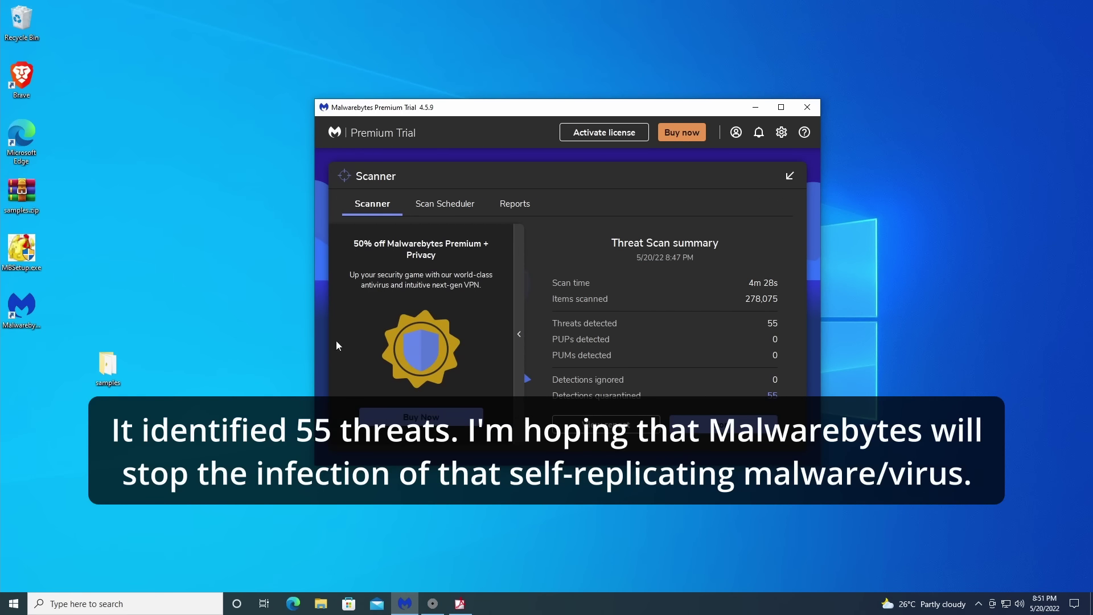
Reopen the samples folder from the desktop, examine the remaining executables and close the folder
double_click(108, 365)
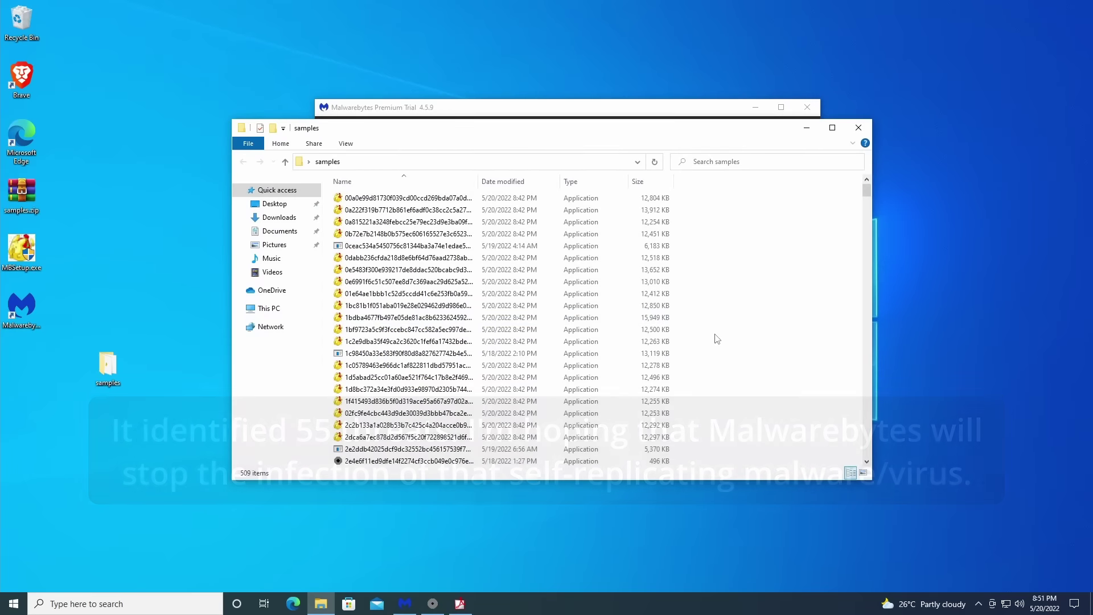
scroll(701, 334, "down", 20)
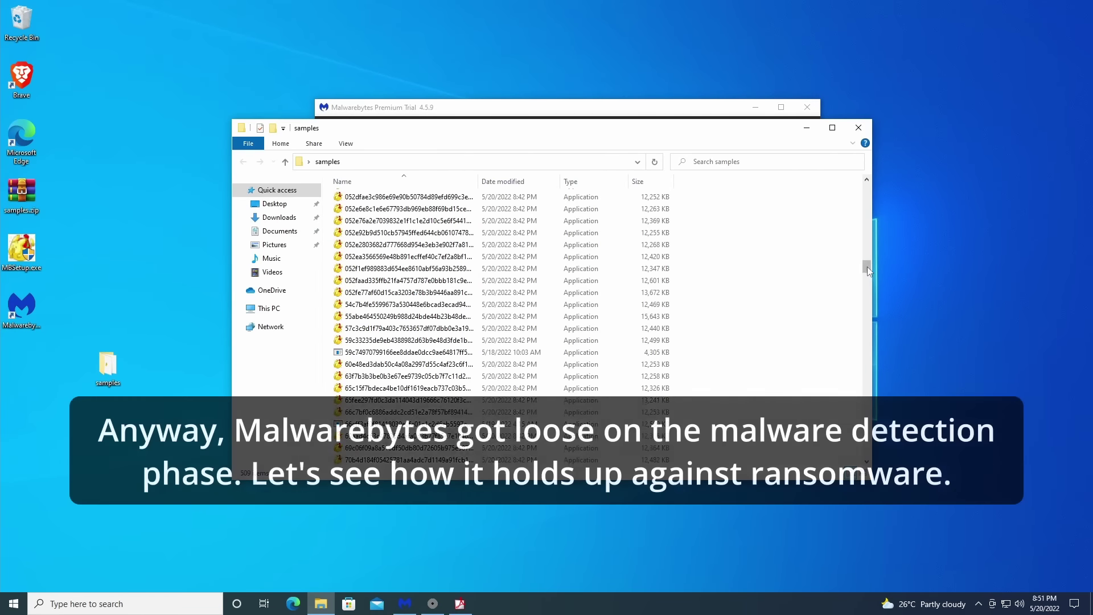
left_click_drag(868, 267, 867, 267)
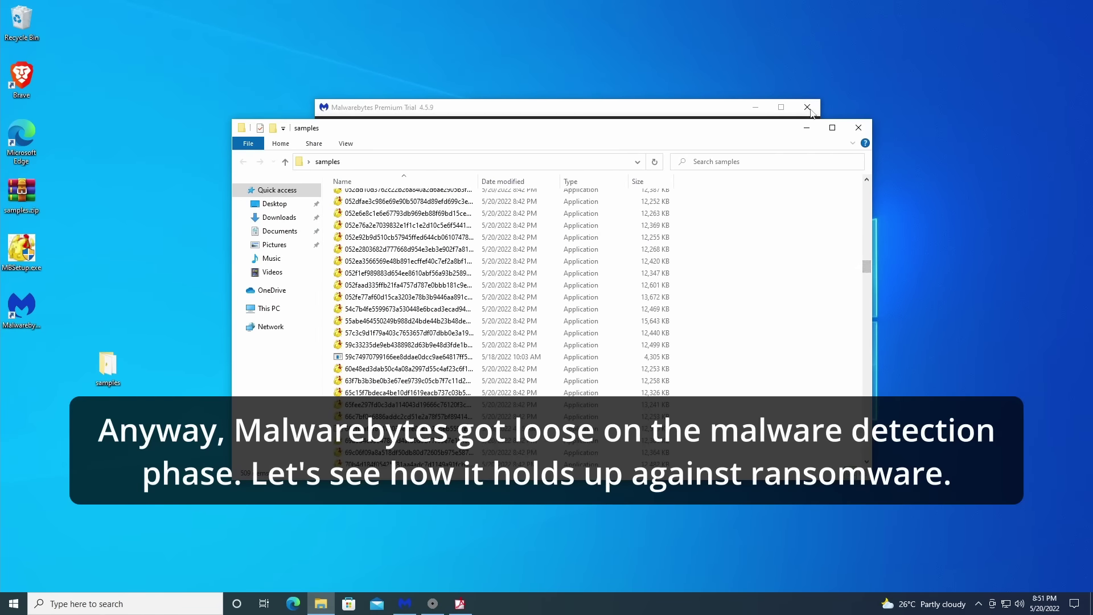
left_click(860, 129)
Close the Free PDF Editor window and look up Task Manager in the Windows search
left_click(467, 608)
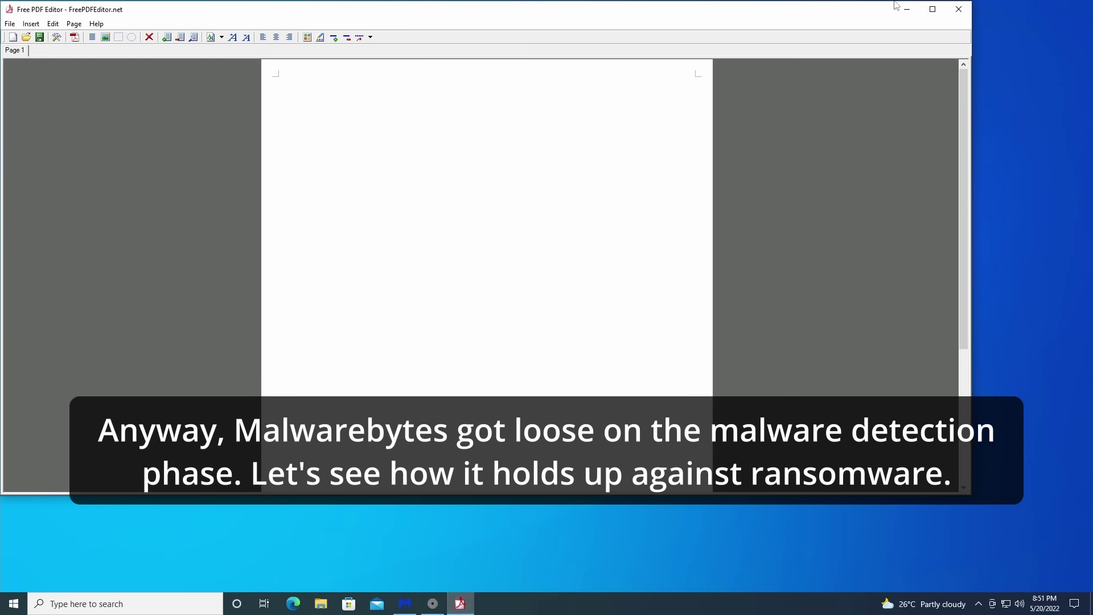
left_click(954, 12)
left_click(114, 604)
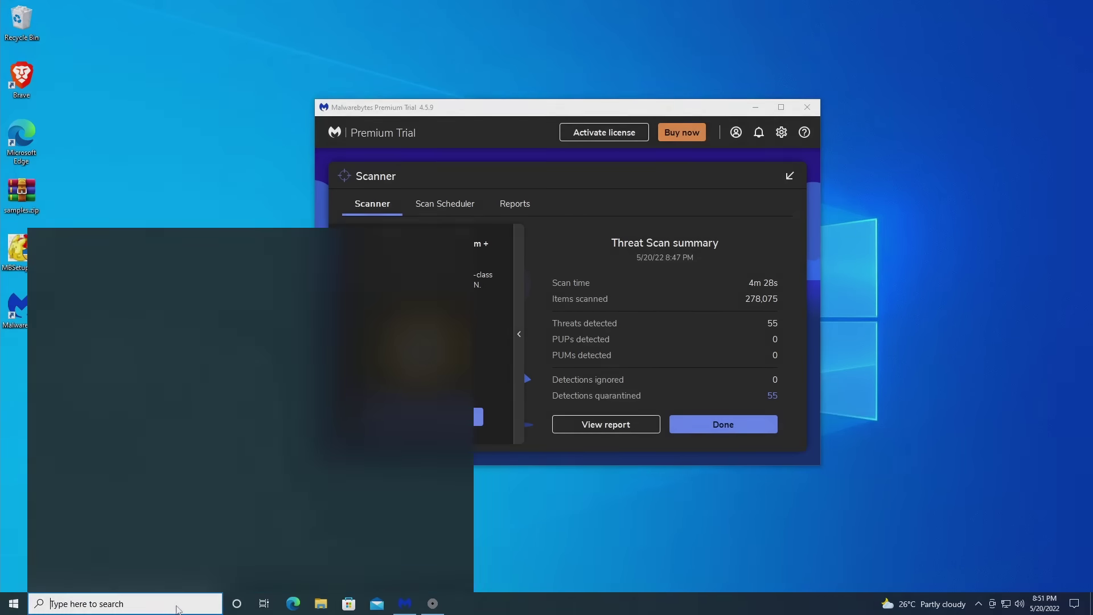
type("ta")
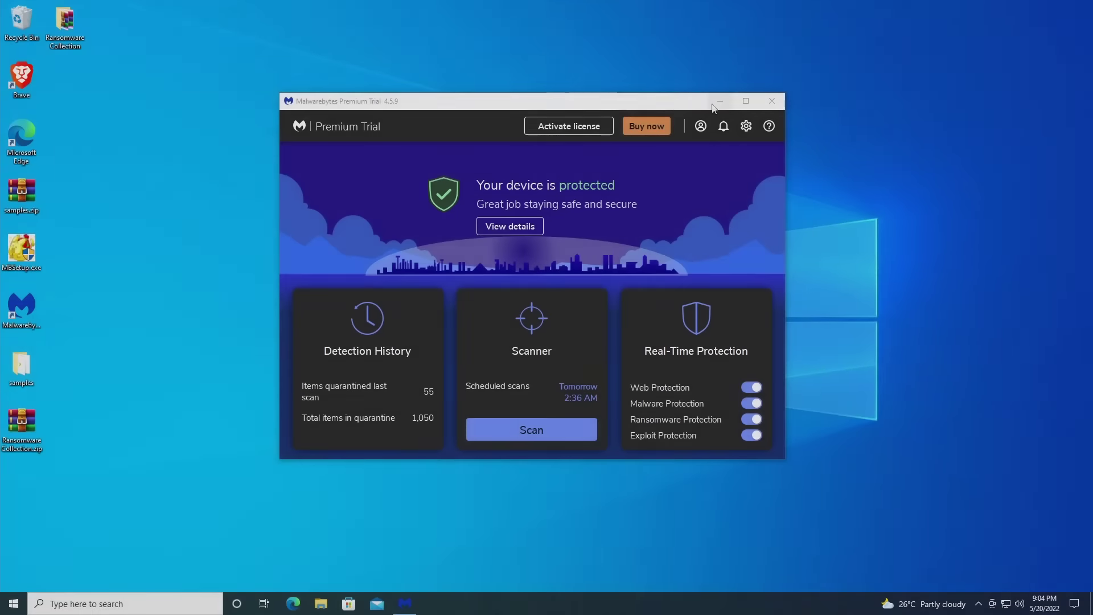
left_click(66, 28)
Open the Ransomware Collection folder on the desktop and look through all of its sample archives
left_click_drag(68, 48, 34, 510)
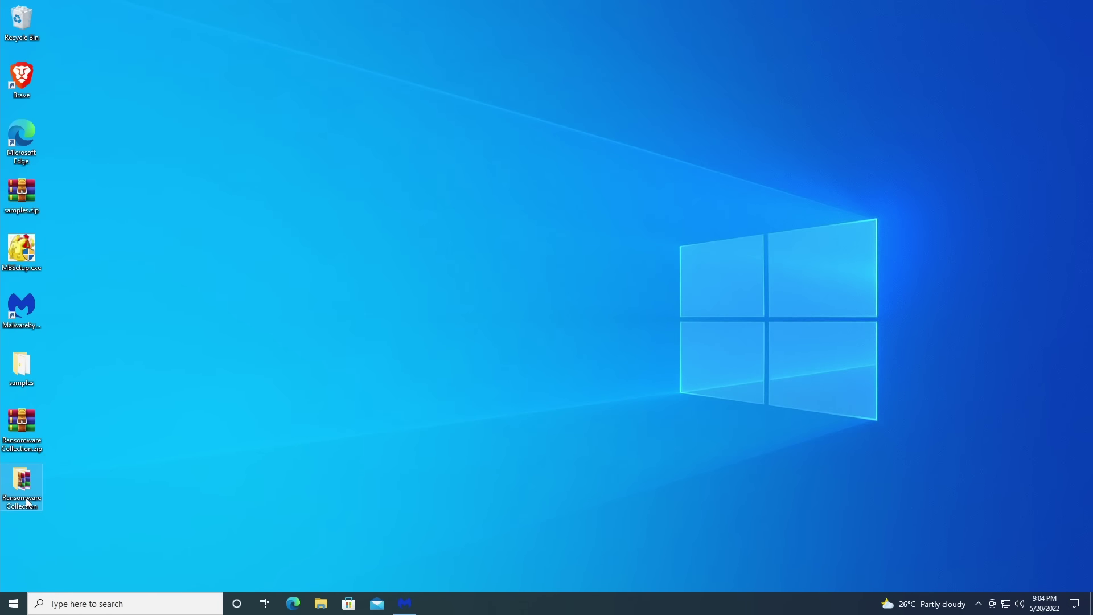
double_click(26, 503)
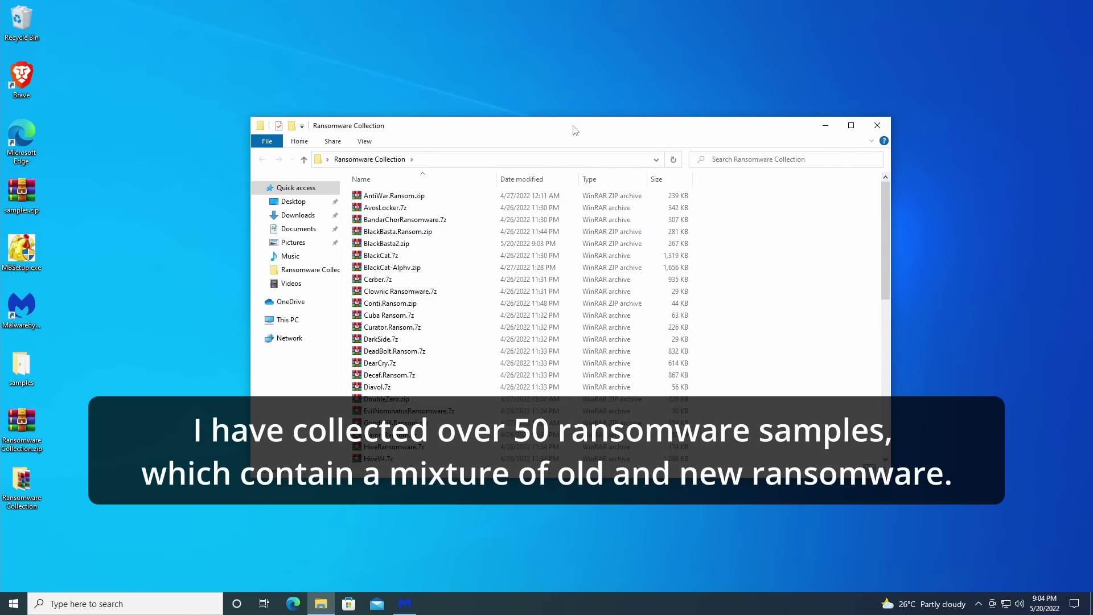
scroll(655, 284, "down", 3)
scroll(711, 341, "up", 3)
key("ctrl+a")
left_click(732, 359)
scroll(661, 419, "down", 10)
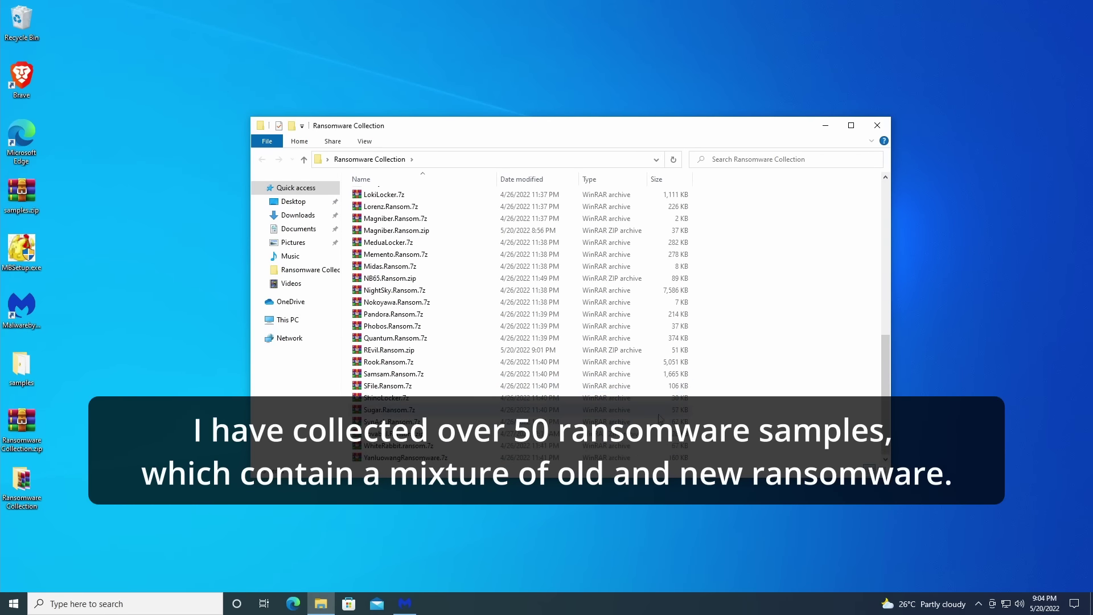
left_click_drag(723, 460, 875, 464)
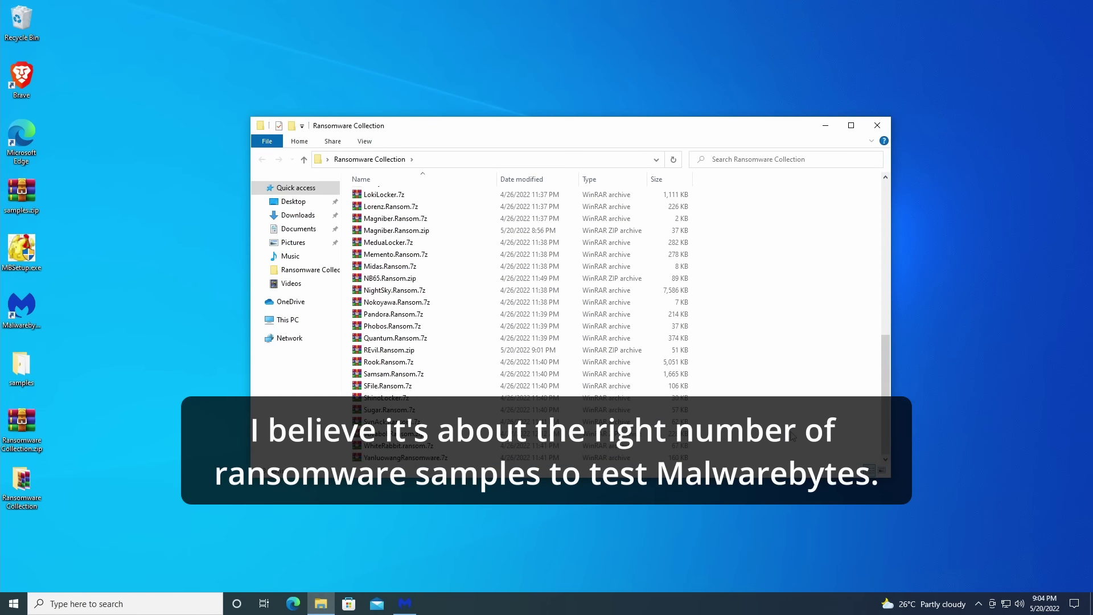
Extract all the archives in the Ransomware Collection folder with 7-Zip's Extract files command
key("ctrl+a")
right_click(550, 360)
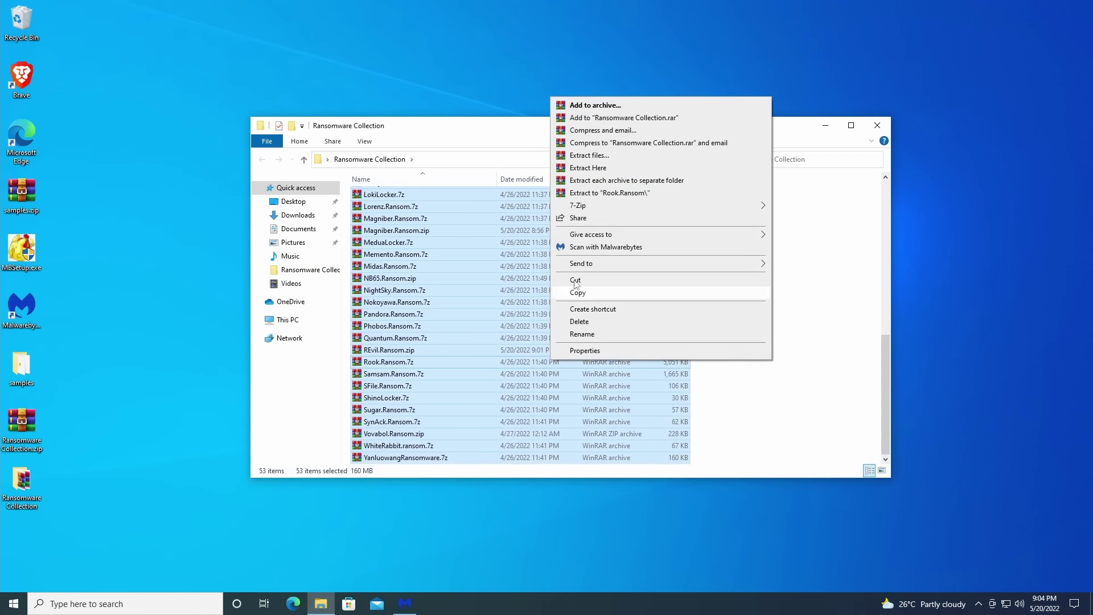
mouse_move(574, 211)
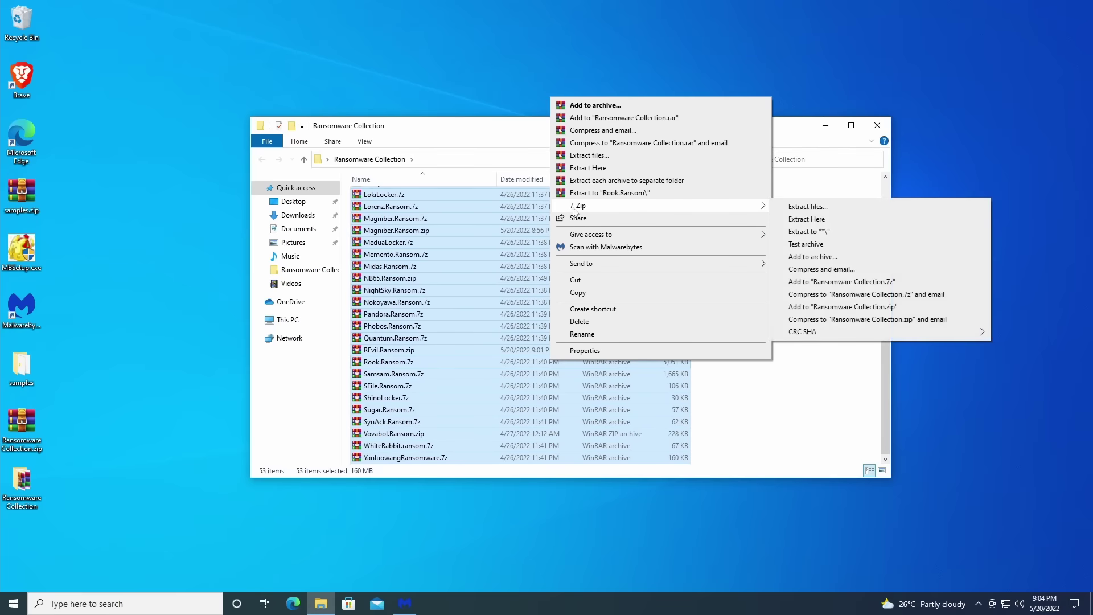
left_click(826, 211)
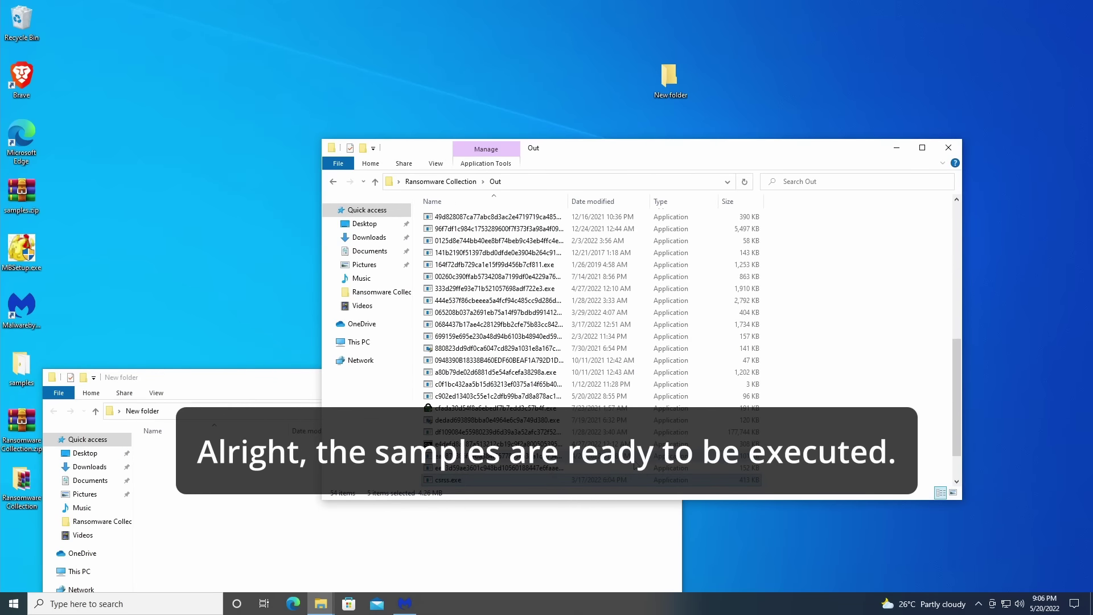
Close the New folder window and the Out folder window holding the extracted ransomware samples
left_click(456, 544)
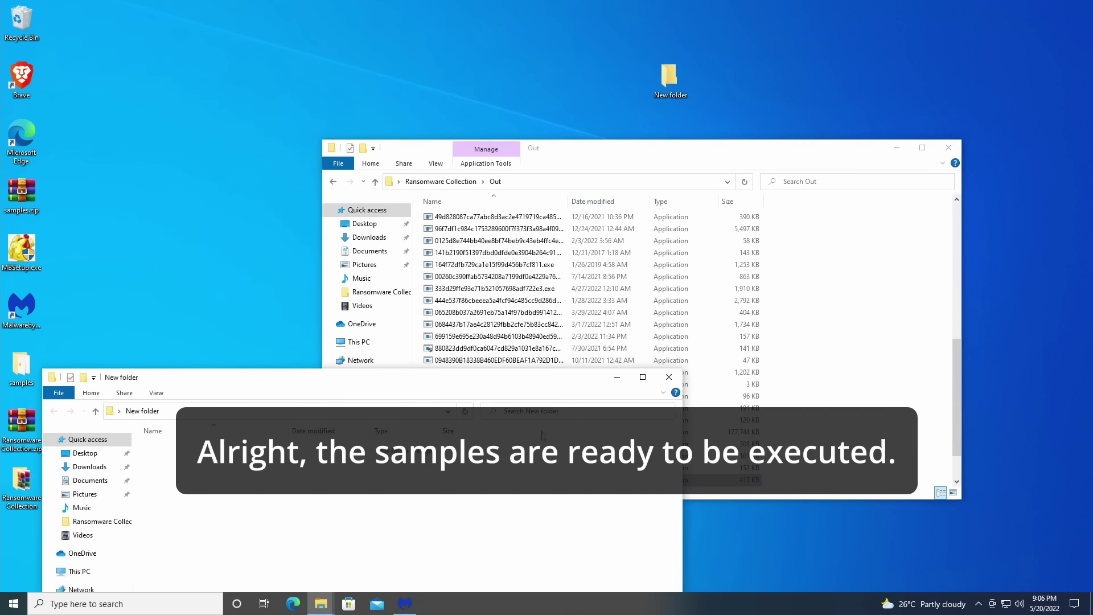
left_click(667, 378)
left_click(859, 293)
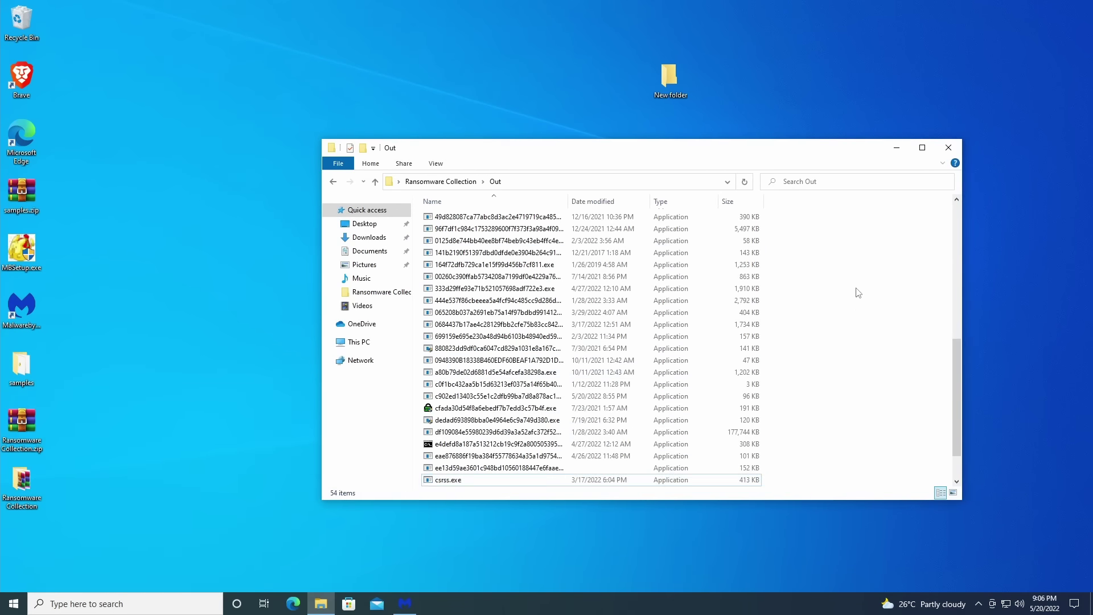
left_click(949, 148)
Check the desktop's New folder and the extracted samples in Out, and go back to the Ransomware Collection folder
double_click(673, 95)
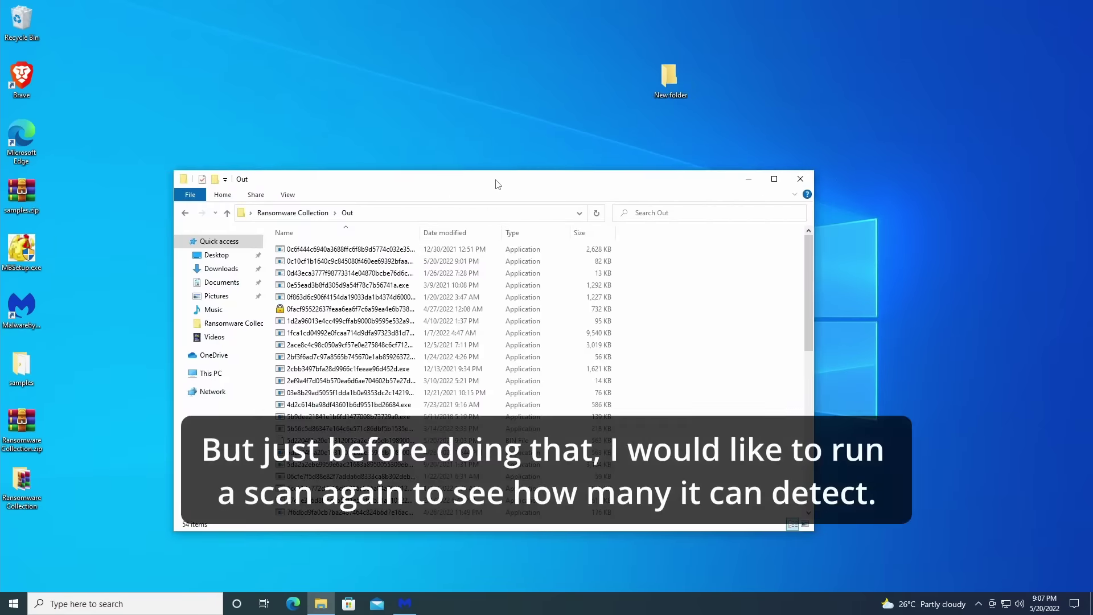
double_click(498, 179)
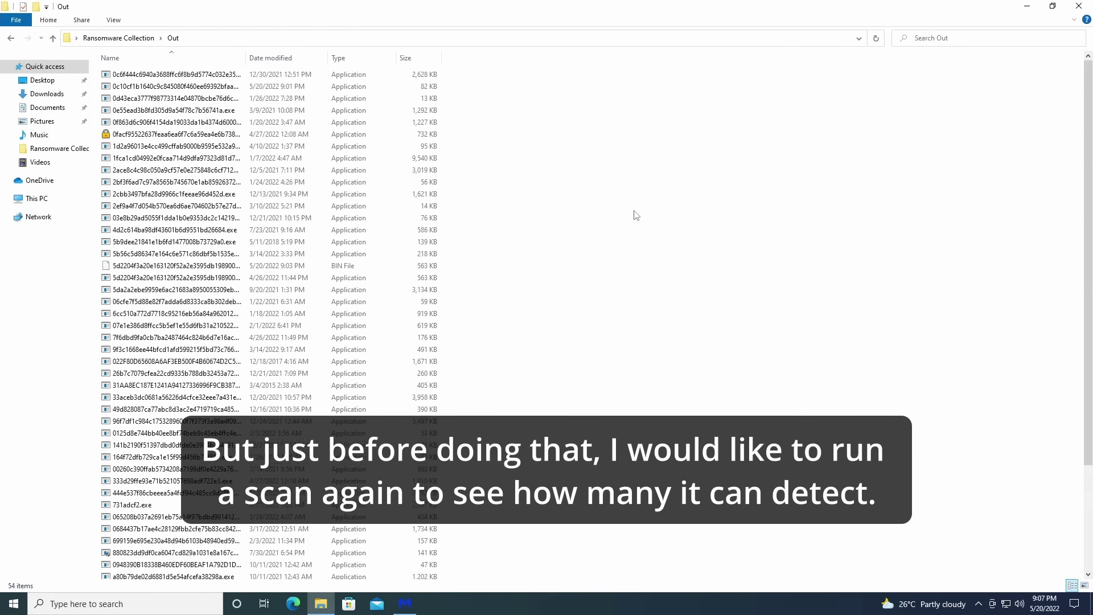
double_click(562, 6)
left_click(185, 215)
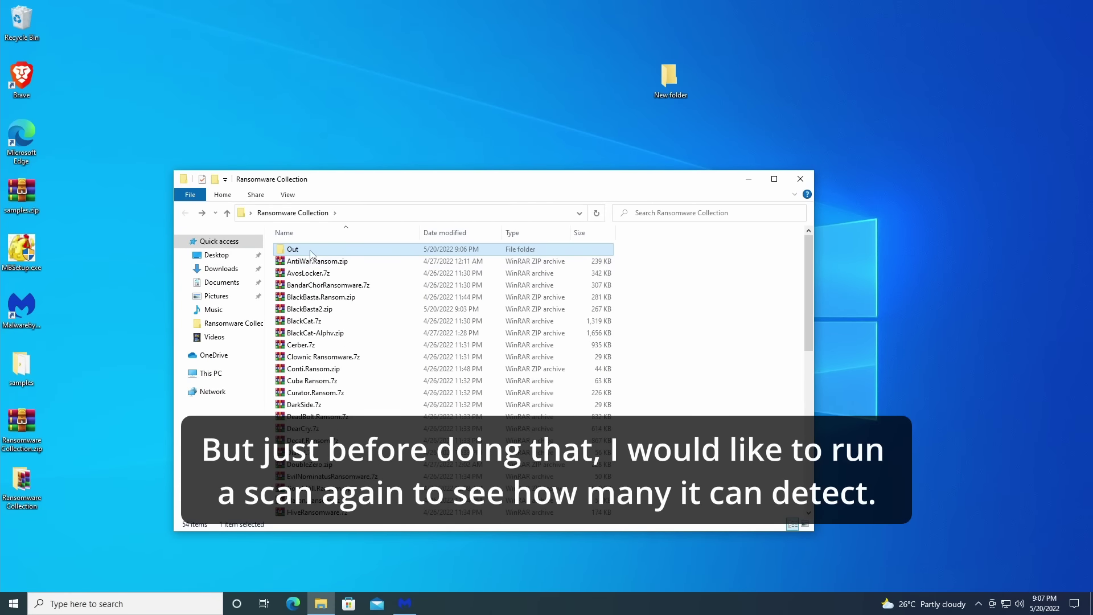
Scan the Out folder of extracted ransomware samples with Malwarebytes and move the scanner window clear of the folder window
right_click(310, 249)
left_click(349, 352)
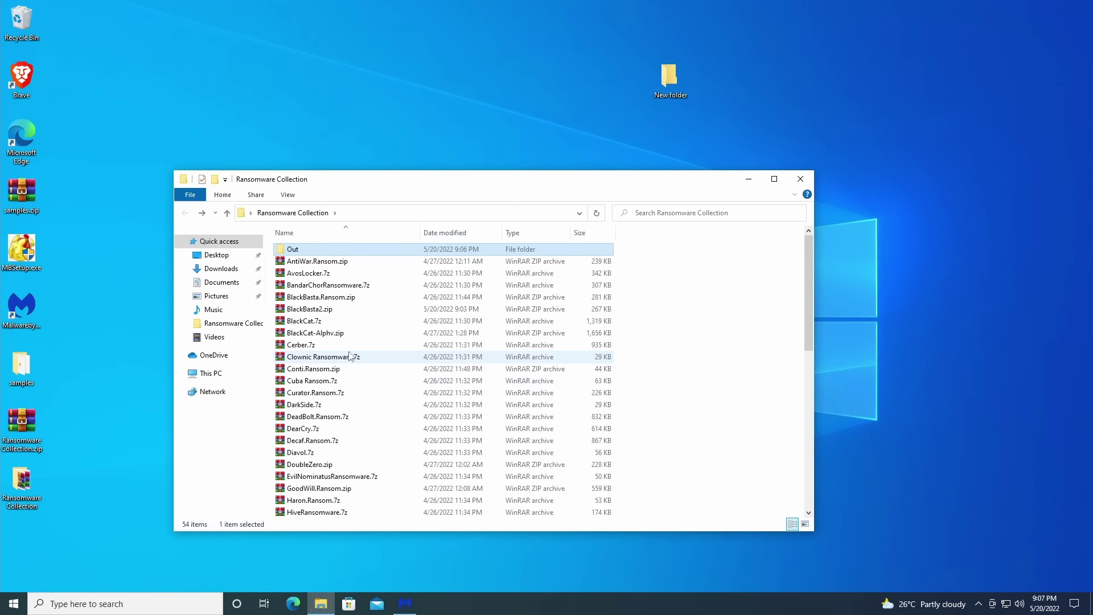
left_click(405, 603)
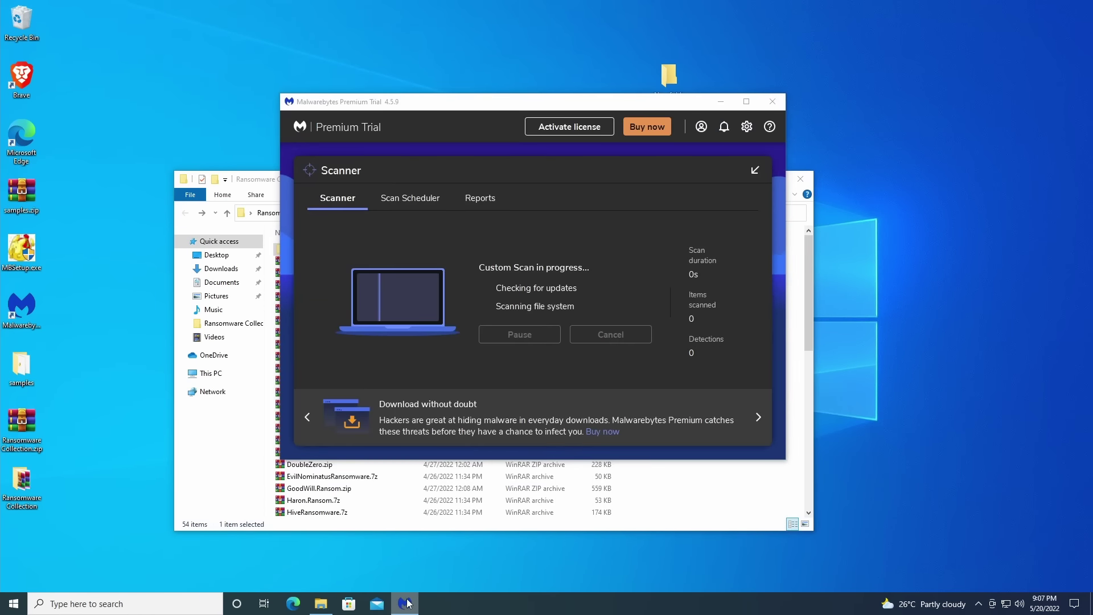
left_click_drag(485, 107, 703, 93)
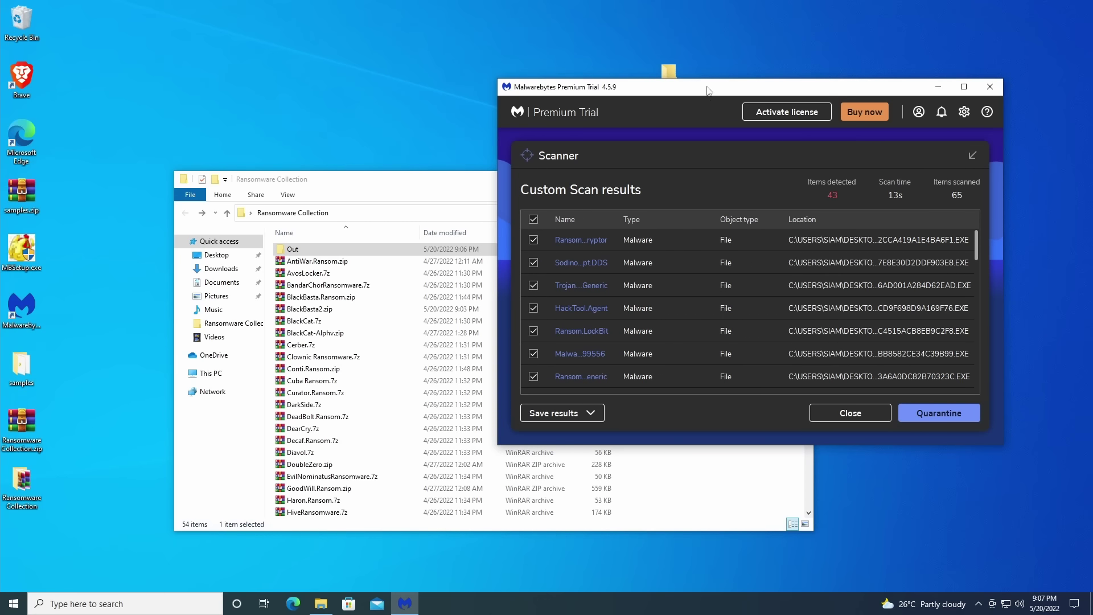
Review the custom scan's list of detections and quarantine all the detected items
scroll(713, 269, "down", 1)
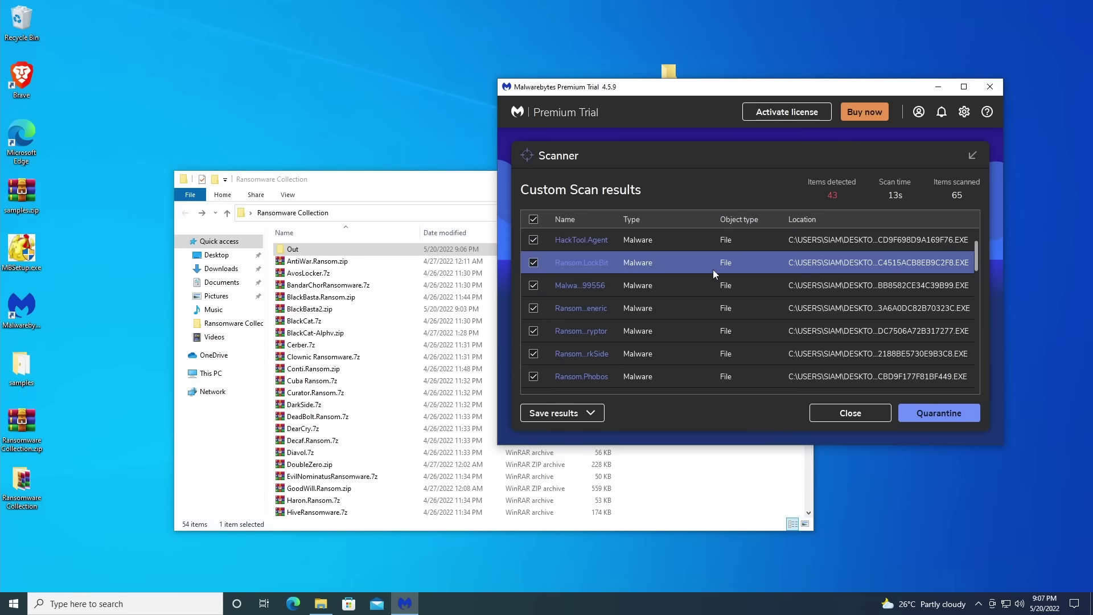
scroll(848, 310, "down", 5)
scroll(842, 349, "down", 5)
left_click(961, 415)
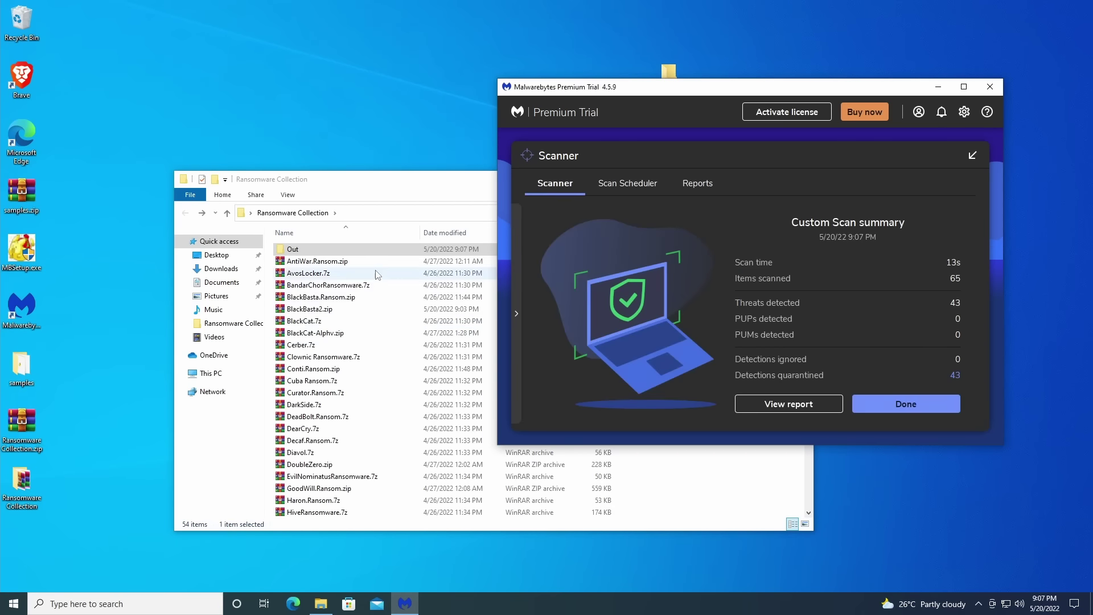
Open the Out folder to check which samples remain, and close the custom scan summary
double_click(292, 249)
left_click_drag(349, 441, 731, 417)
left_click(877, 408)
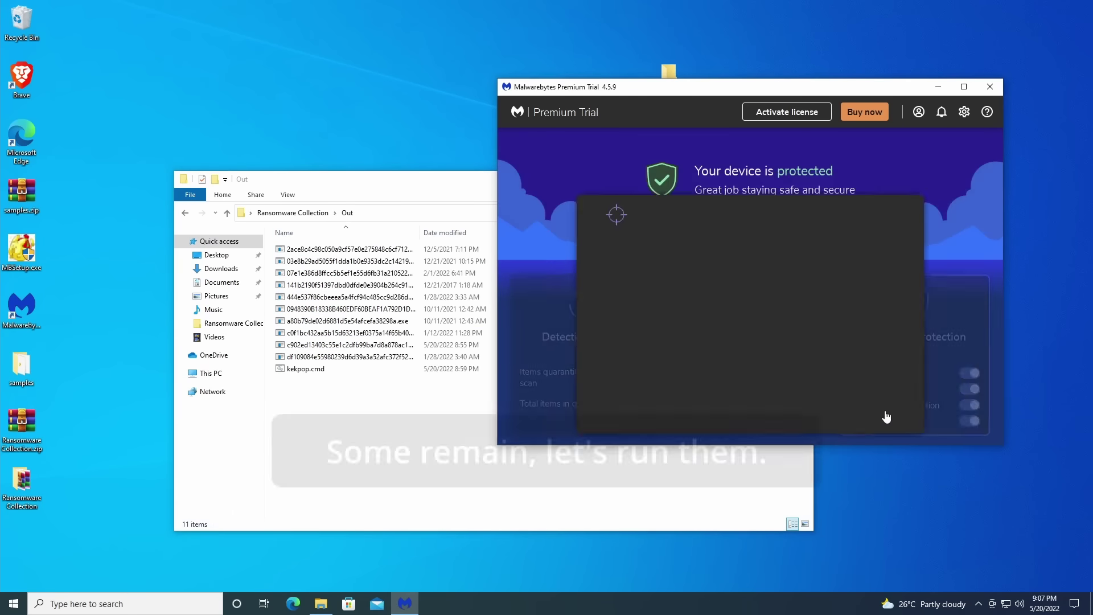
Run the remaining ransomware samples in the Out folder one after another, including kekpop.cmd, dismissing any compatibility messages
left_click(433, 398)
double_click(312, 249)
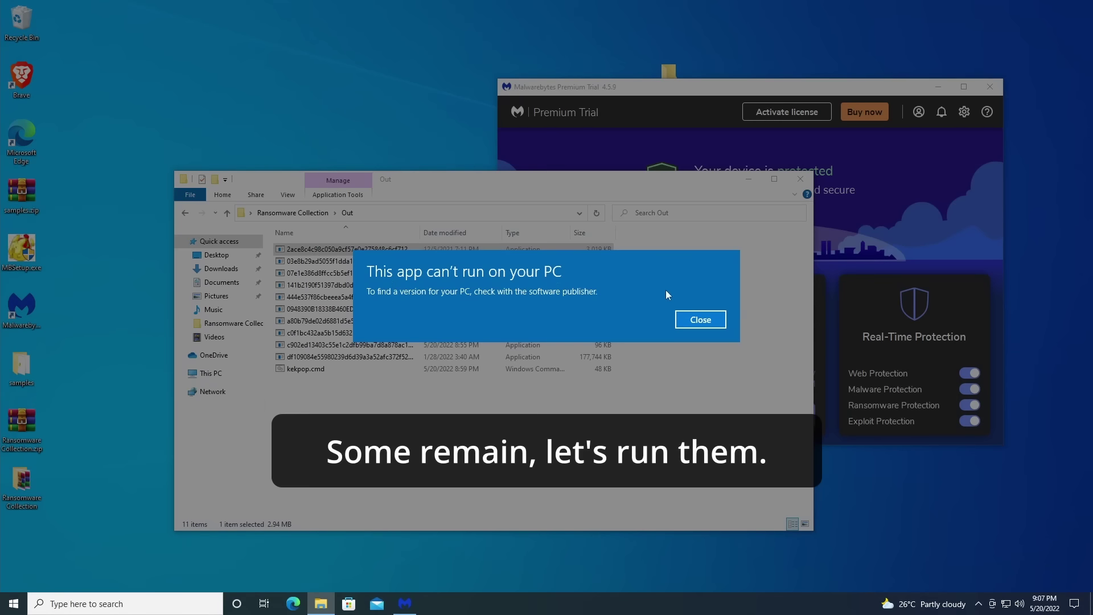
left_click(701, 319)
double_click(347, 260)
left_click(700, 319)
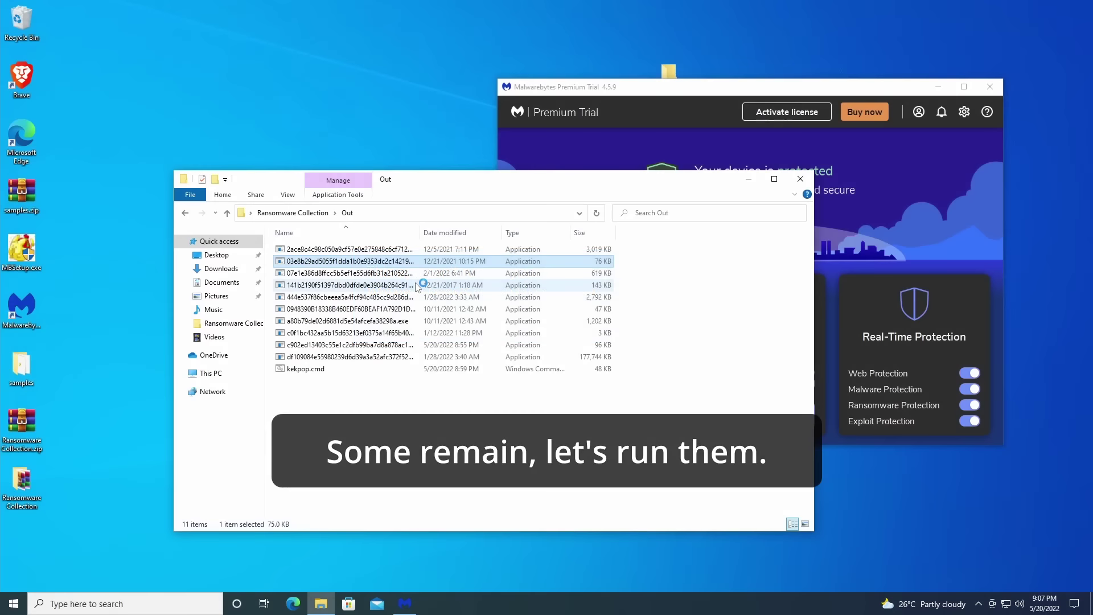
double_click(416, 285)
double_click(577, 300)
left_click(677, 320)
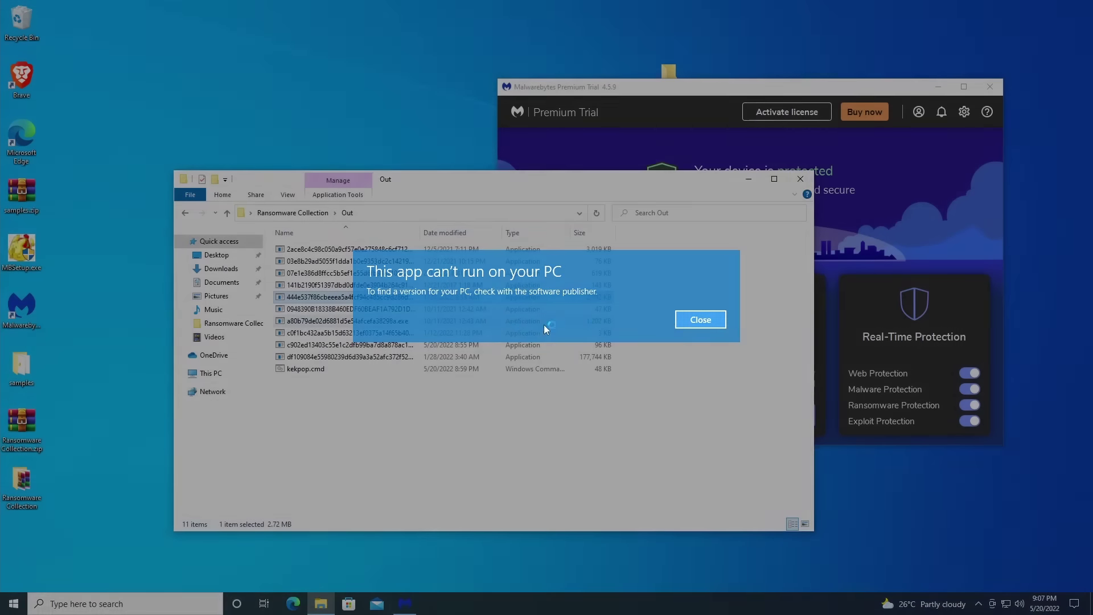
key("Escape")
double_click(342, 369)
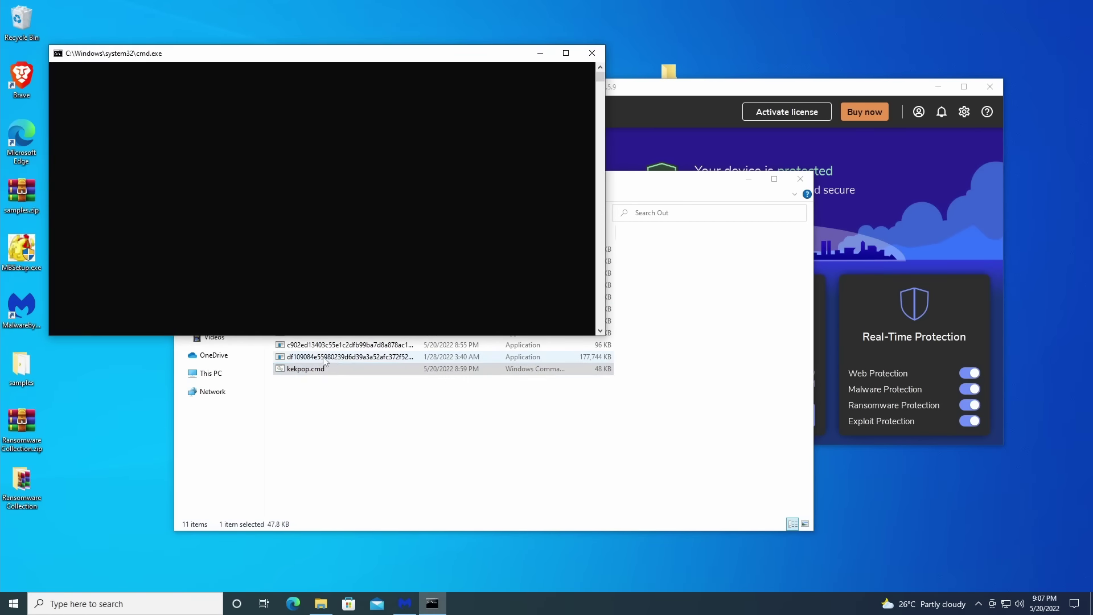
double_click(325, 358)
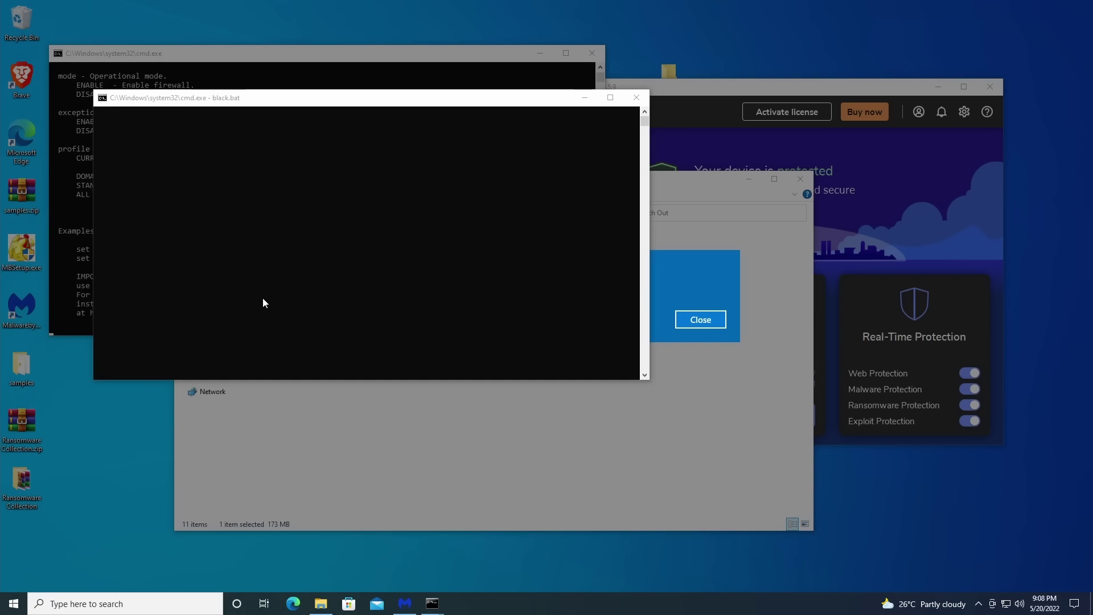
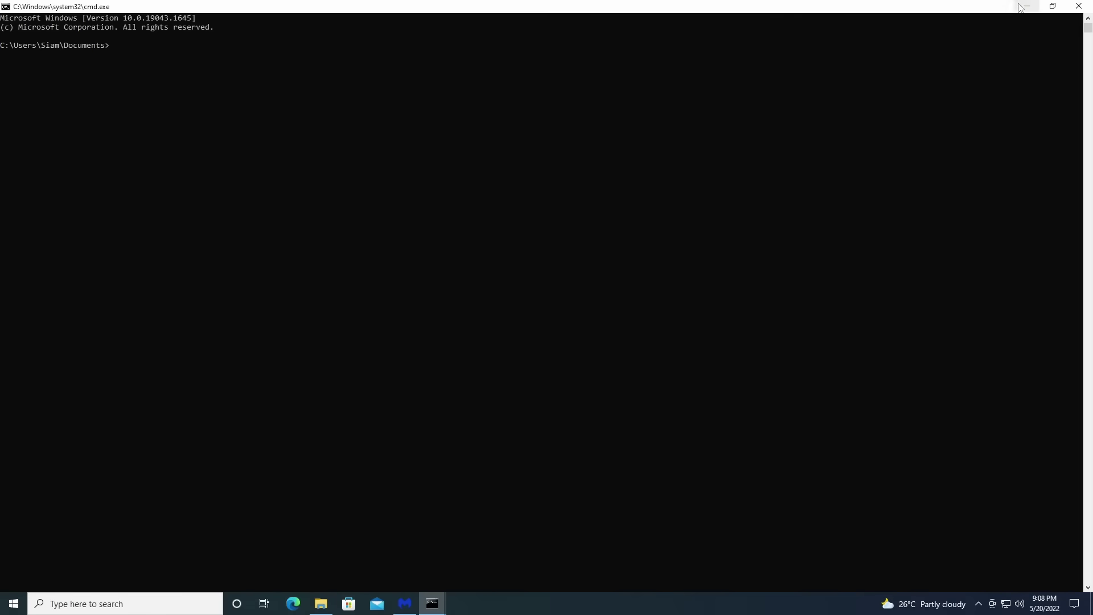
Switch the Windows 10 (Analysis) virtual machine's display to Exclusive Mode
right_click(1025, 3)
right_click(800, 105)
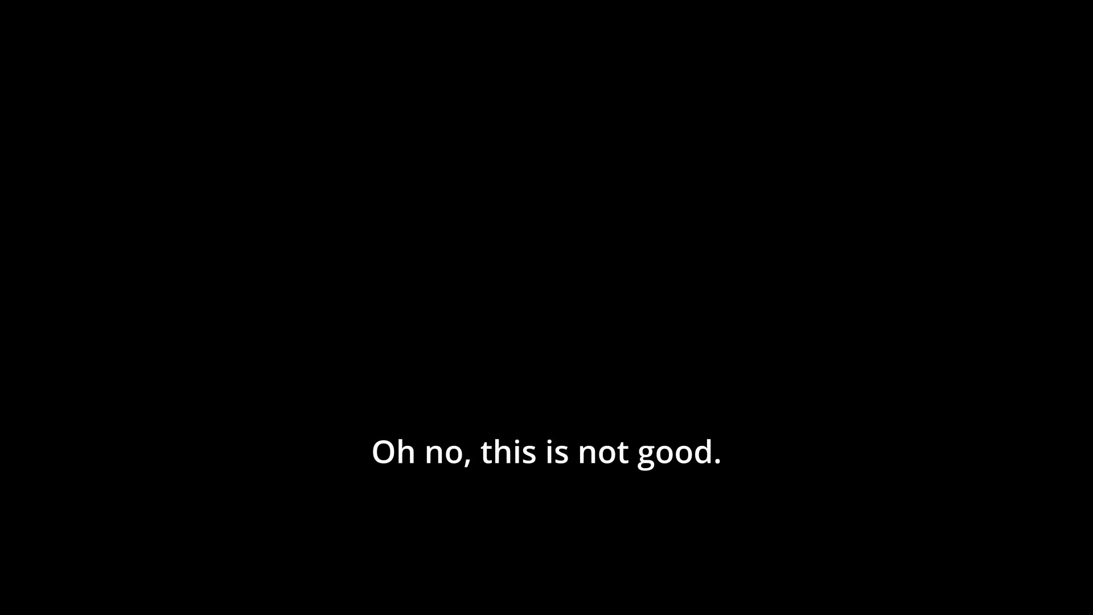
left_click(171, 8)
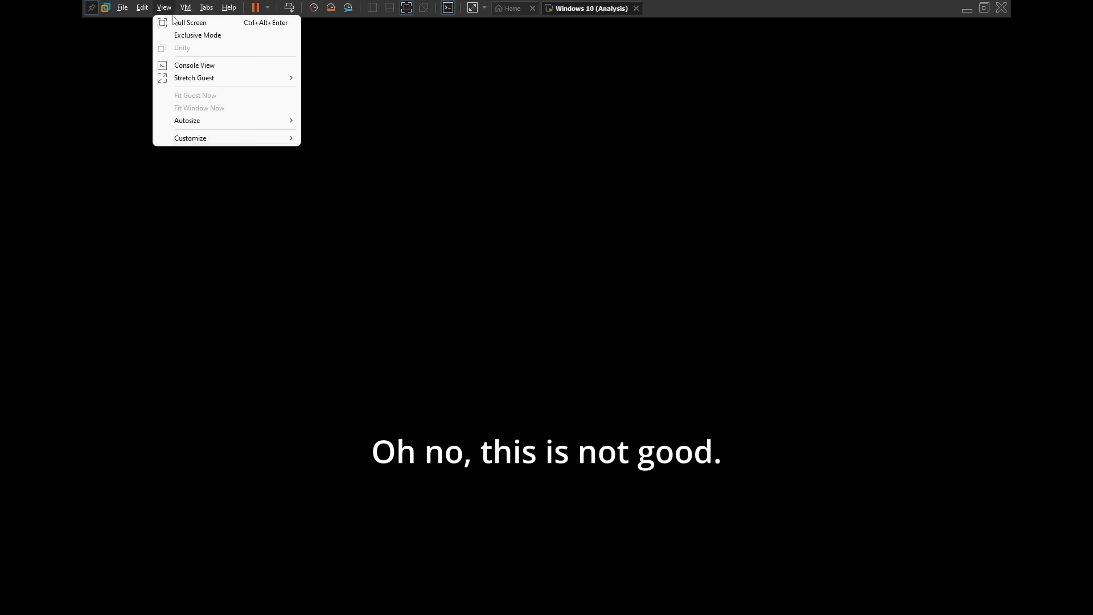
left_click(188, 34)
left_click(552, 337)
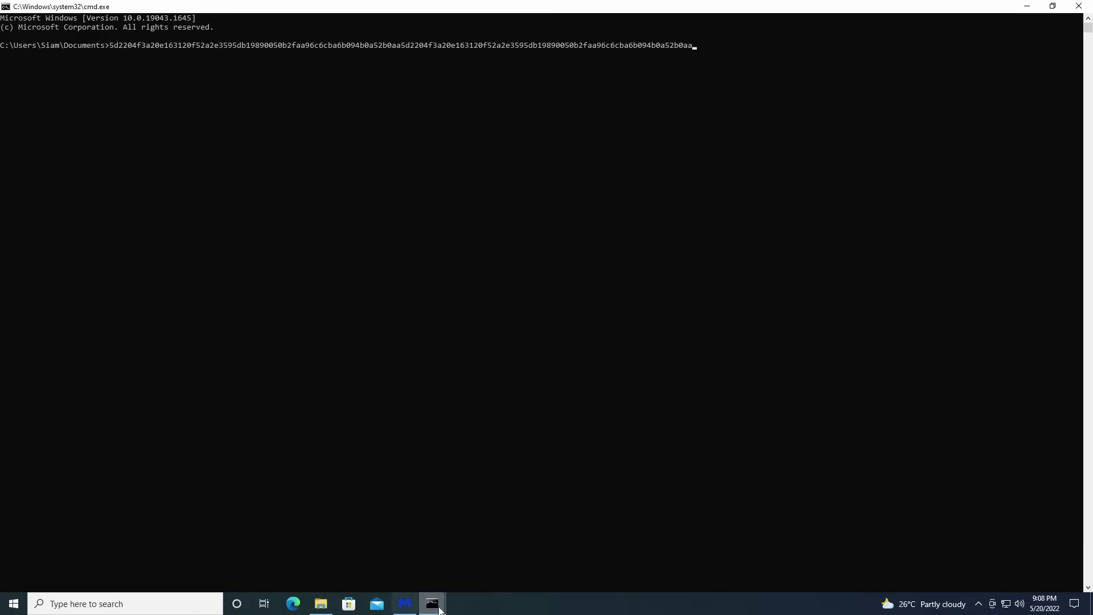
Try to get past the black screen by toggling the command prompt window, checking Malwarebytes' window options and showing the desktop
left_click(440, 611)
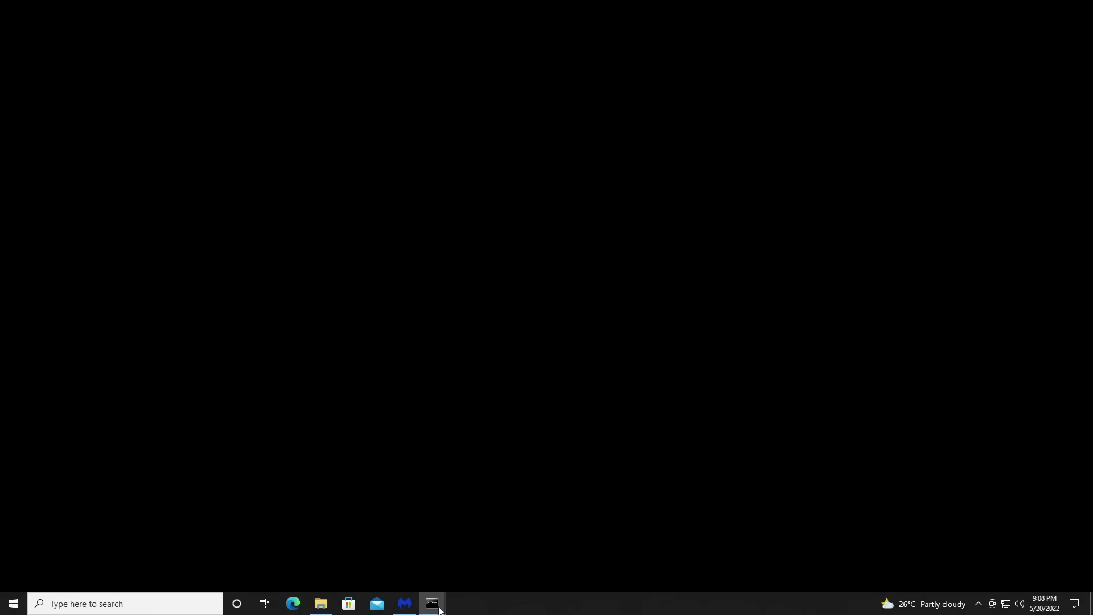
left_click(440, 611)
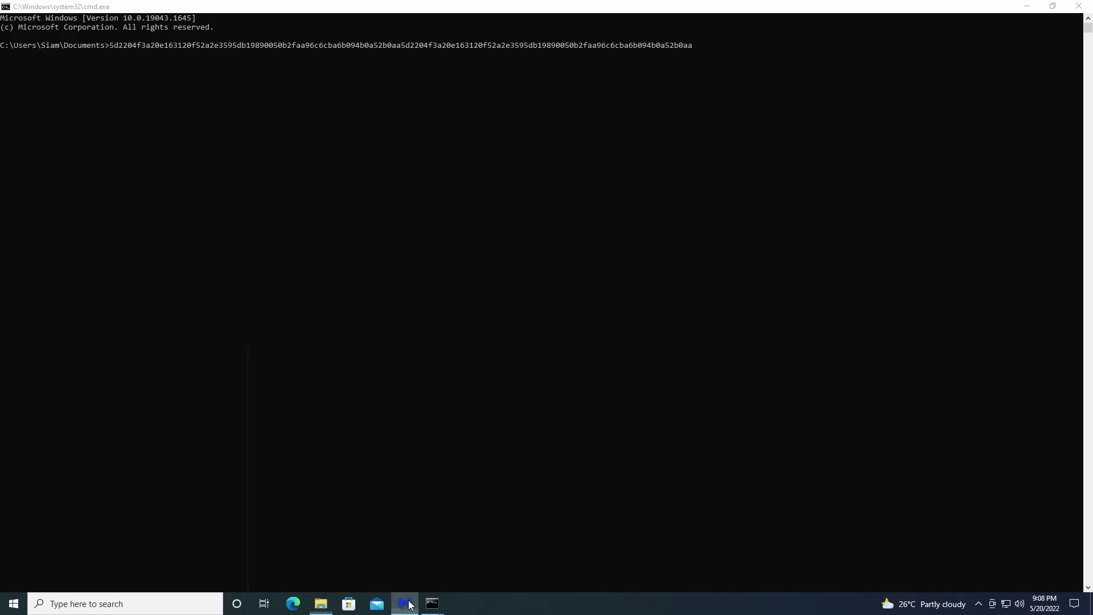
right_click(410, 602)
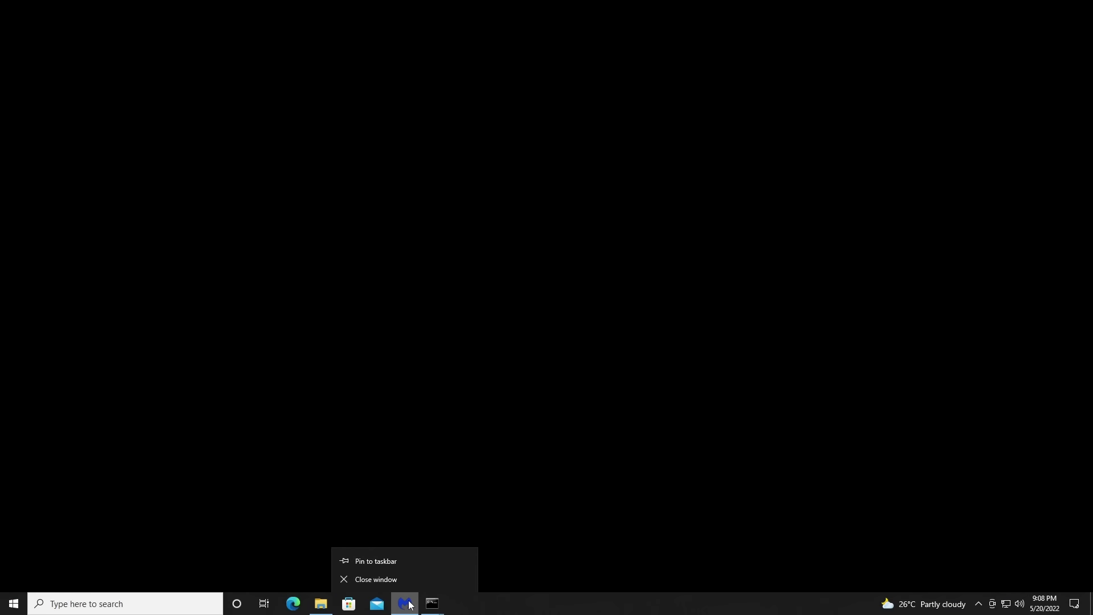
right_click(1092, 614)
left_click(946, 576)
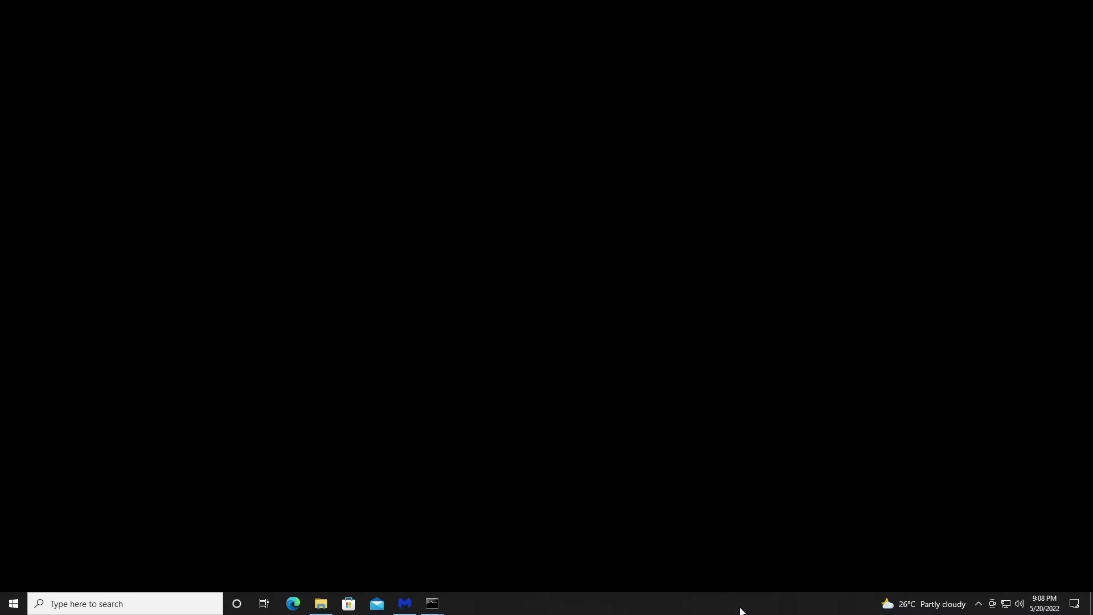